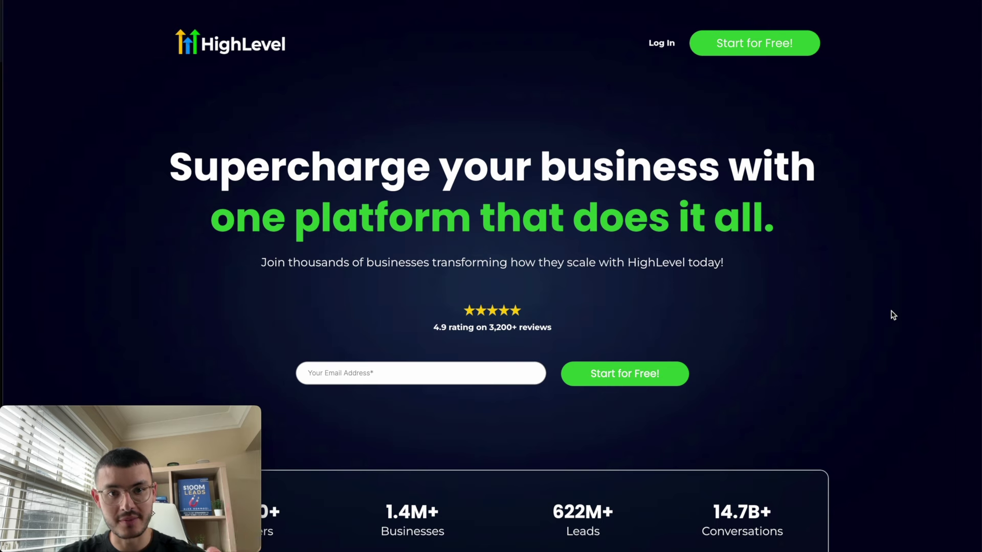
- Scroll down the landing page, open Chrome DevTools via Inspect, and switch the builder canvas to mobile
scroll(877, 484, down, 10)
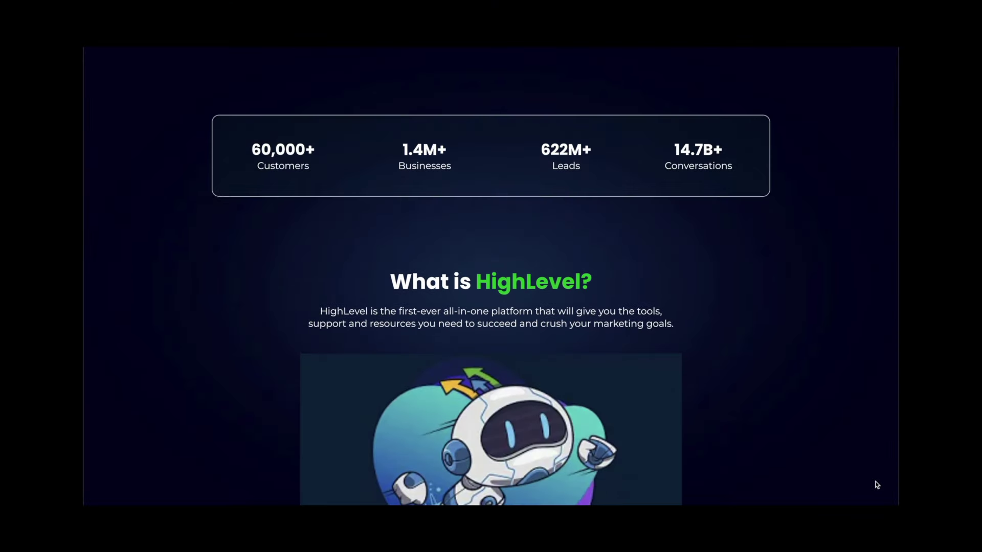
scroll(878, 484, down, 14)
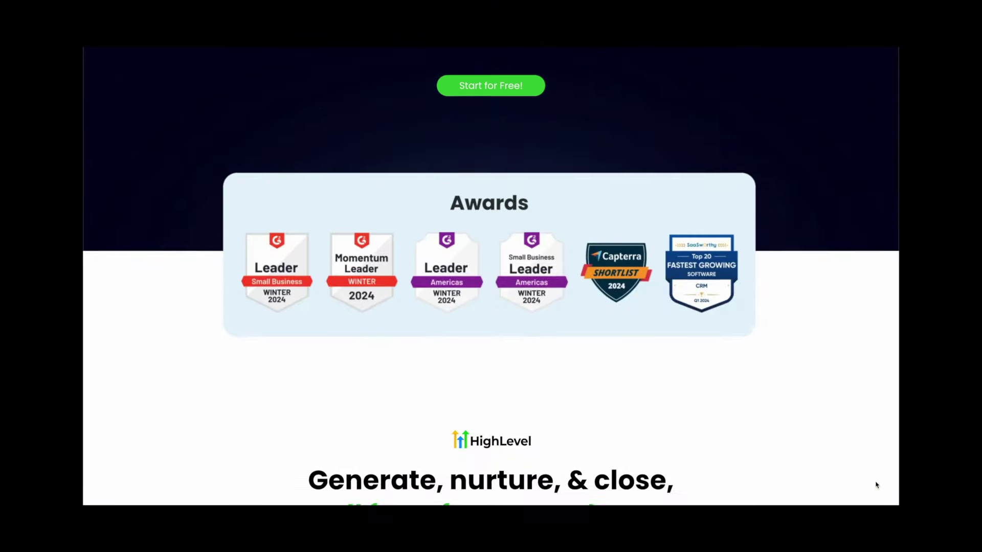
scroll(876, 485, down, 20)
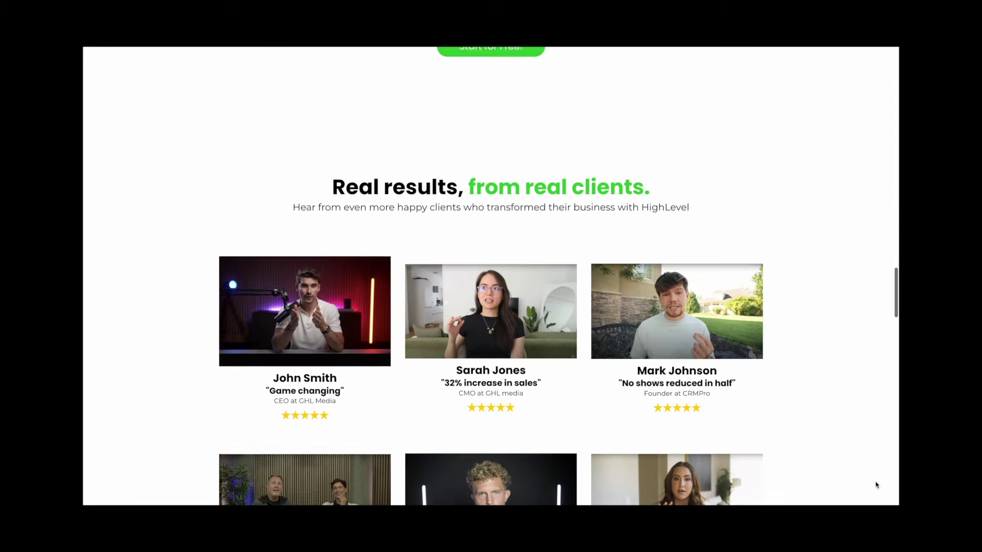
scroll(875, 485, down, 10)
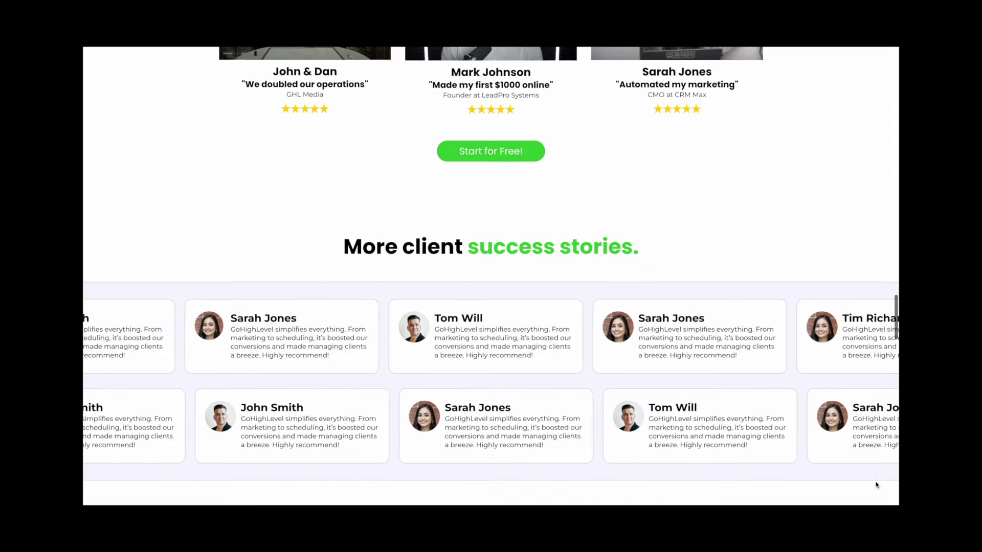
scroll(875, 485, down, 13)
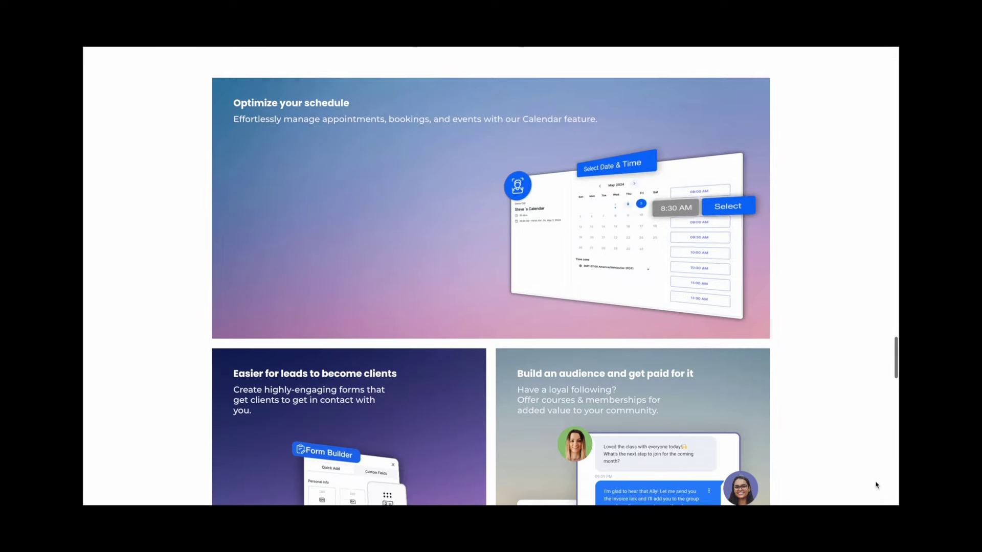
scroll(876, 485, down, 15)
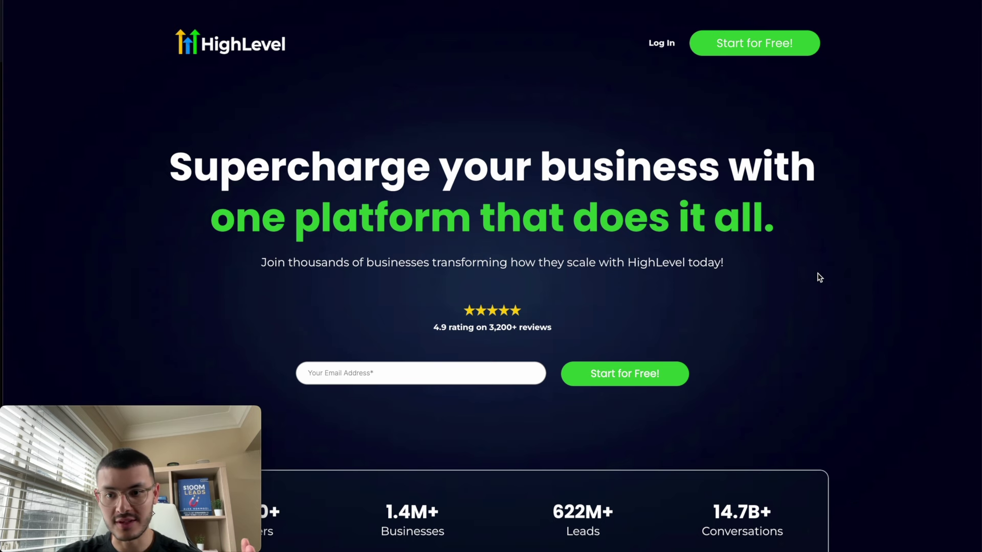
right_click(820, 278)
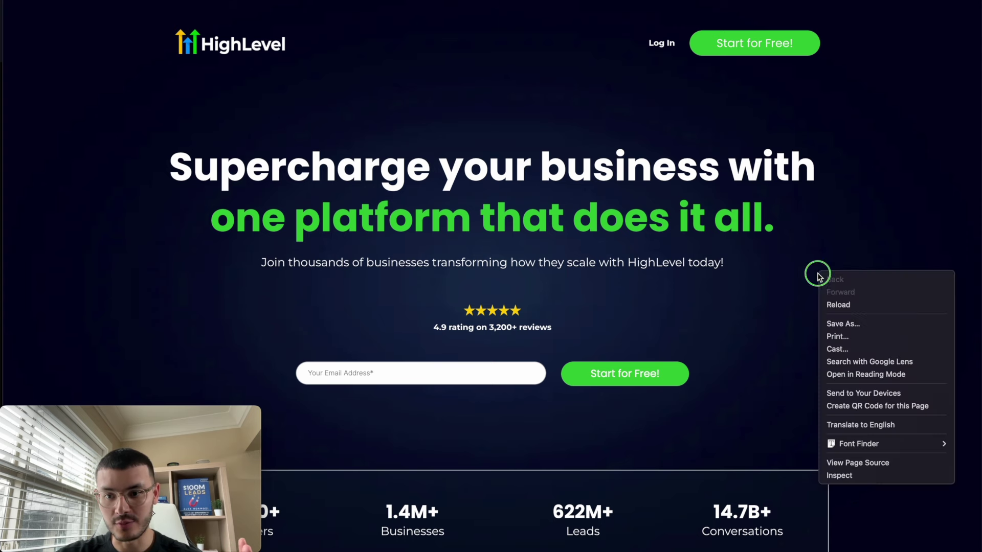
click(842, 476)
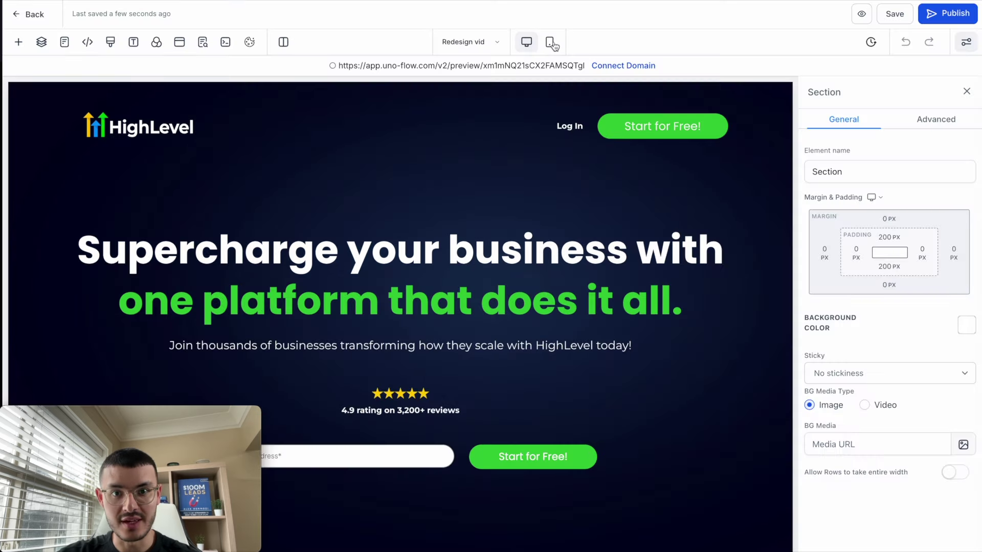
click(551, 43)
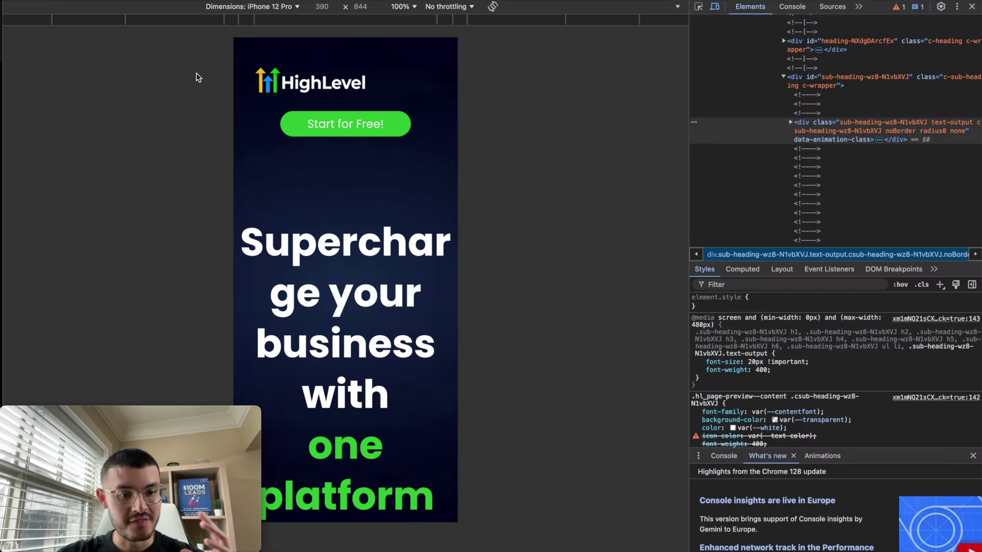
- Preview the page as iPhone 14 Pro Max, then iPhone XR, and settle on iPhone 12 Pro
click(237, 7)
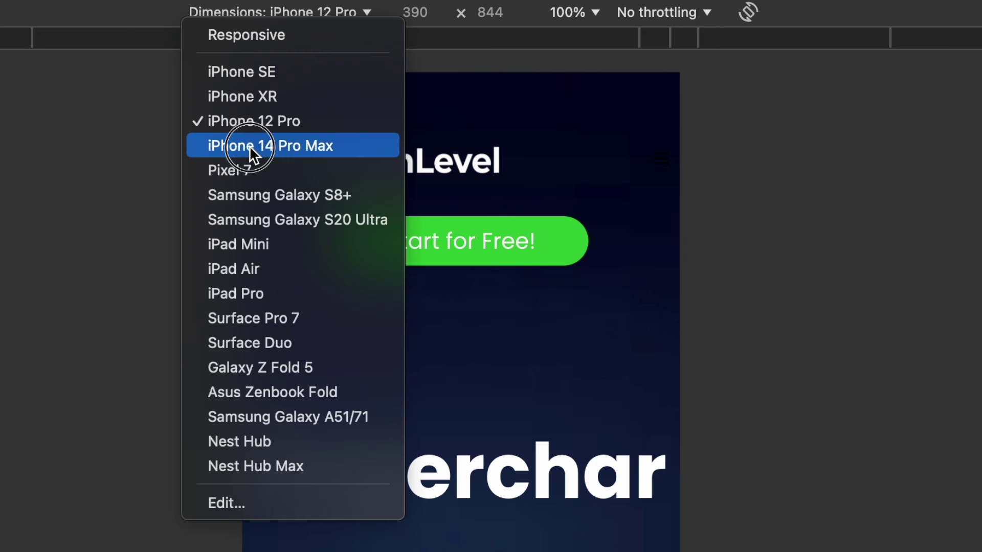
click(250, 145)
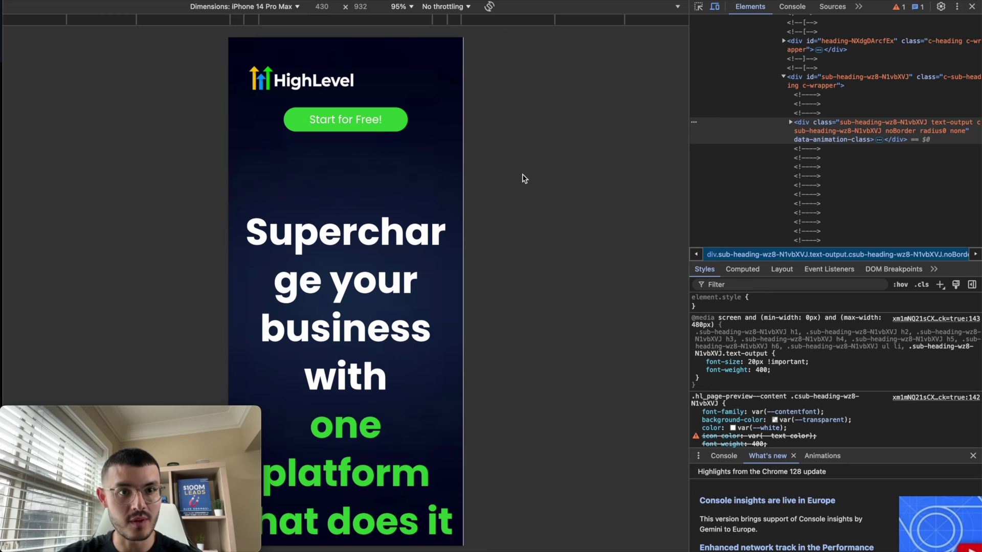
click(246, 11)
click(246, 50)
click(256, 7)
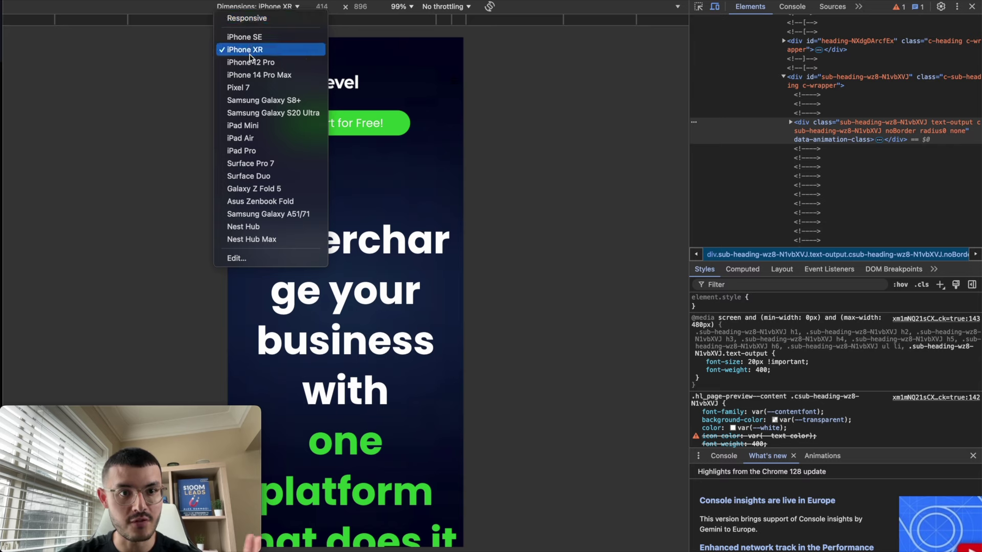
click(235, 66)
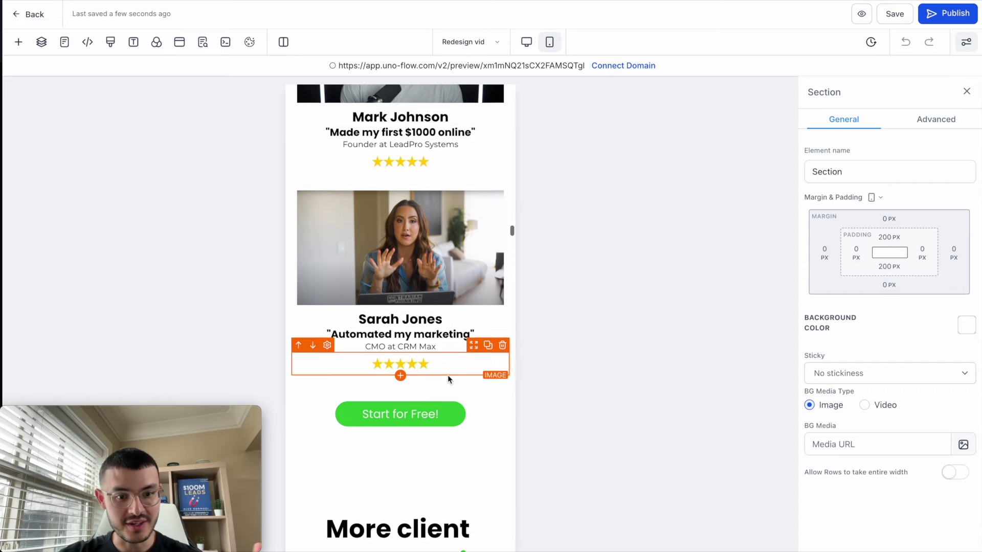
scroll(446, 375, down, 8)
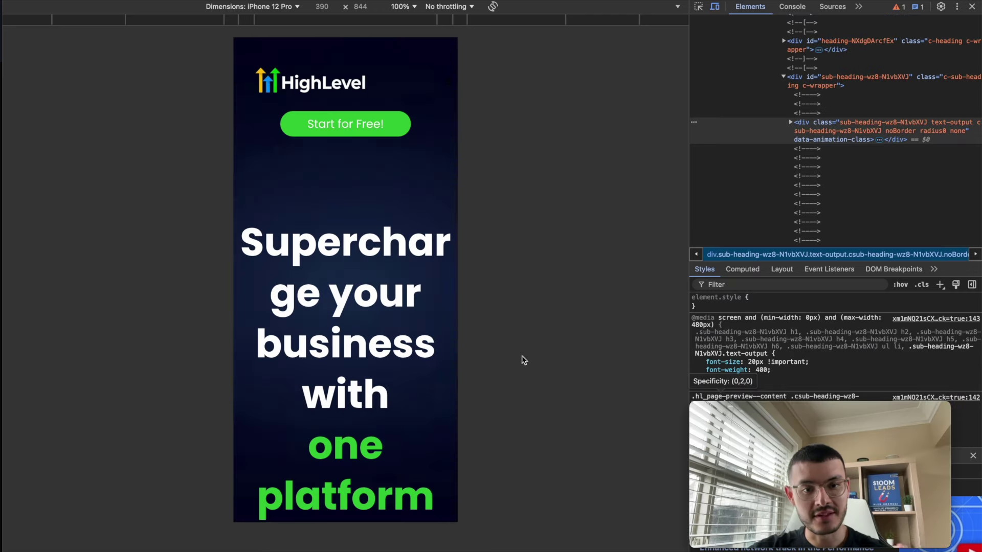
- Scroll through the whole emulated iPhone 12 Pro page, then return to the builder's mobile canvas
drag(414, 336, 334, 203)
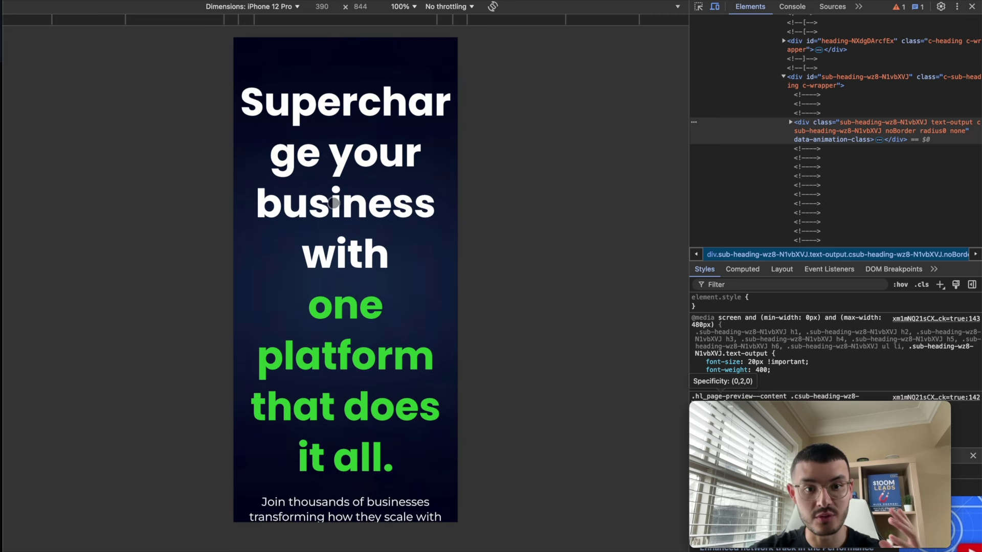
scroll(333, 203, down, 1)
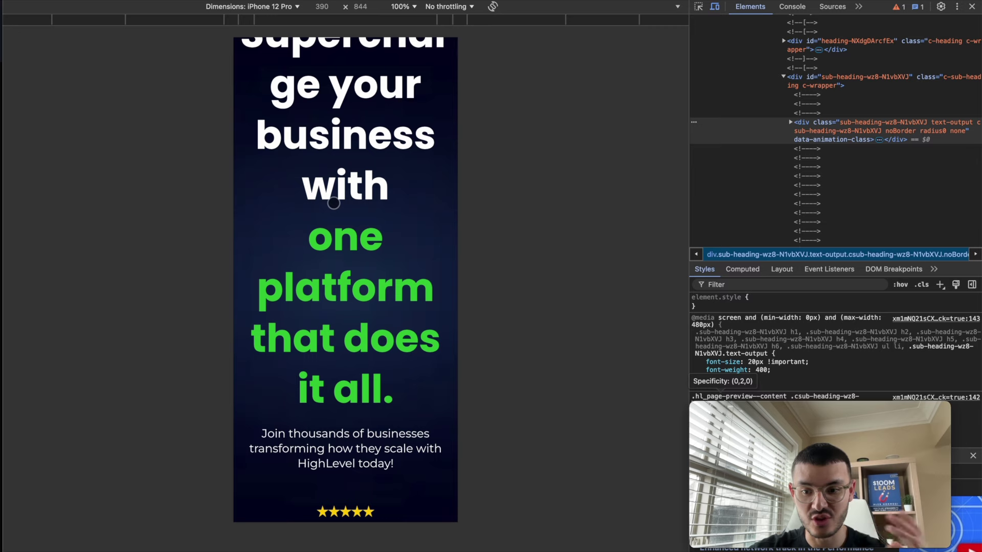
scroll(333, 202, down, 10)
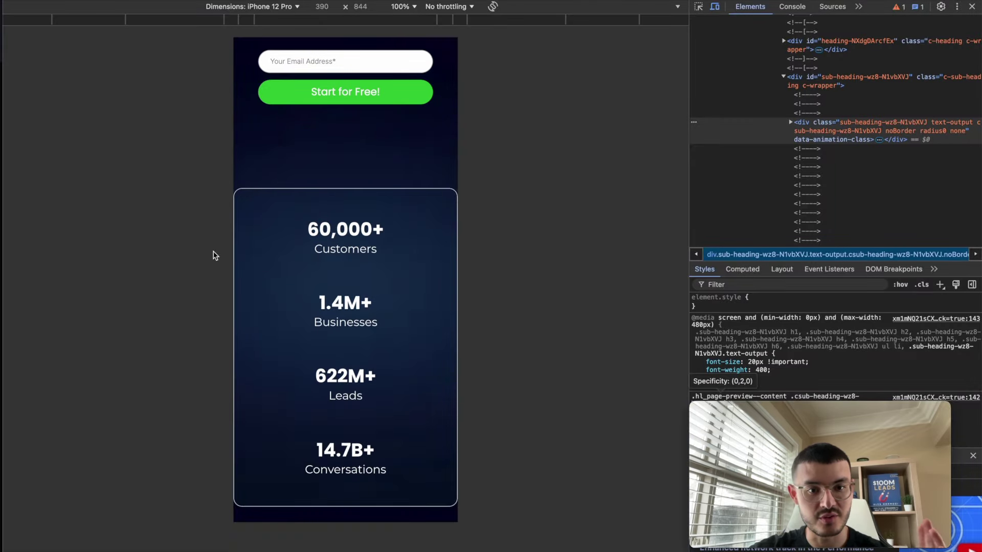
scroll(307, 291, down, 6)
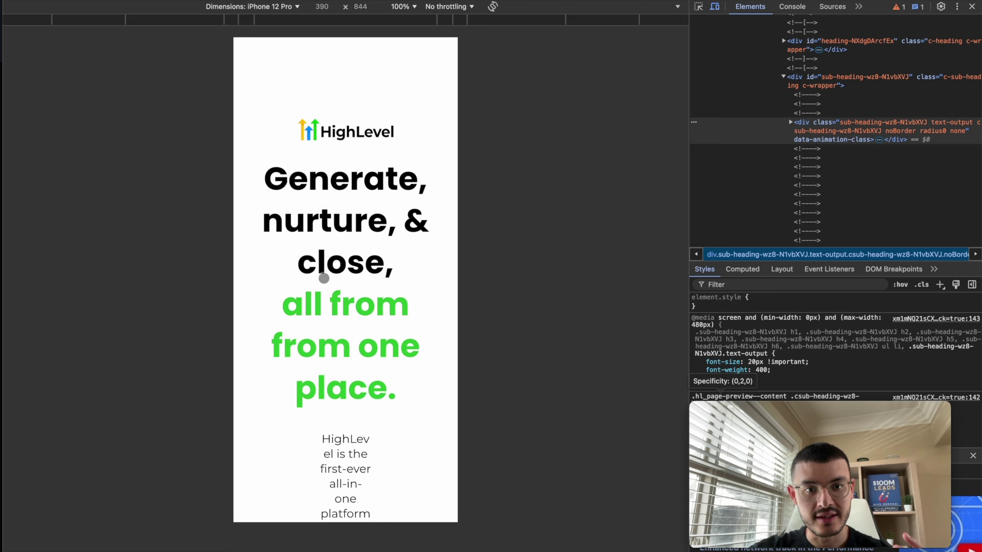
scroll(324, 278, down, 5)
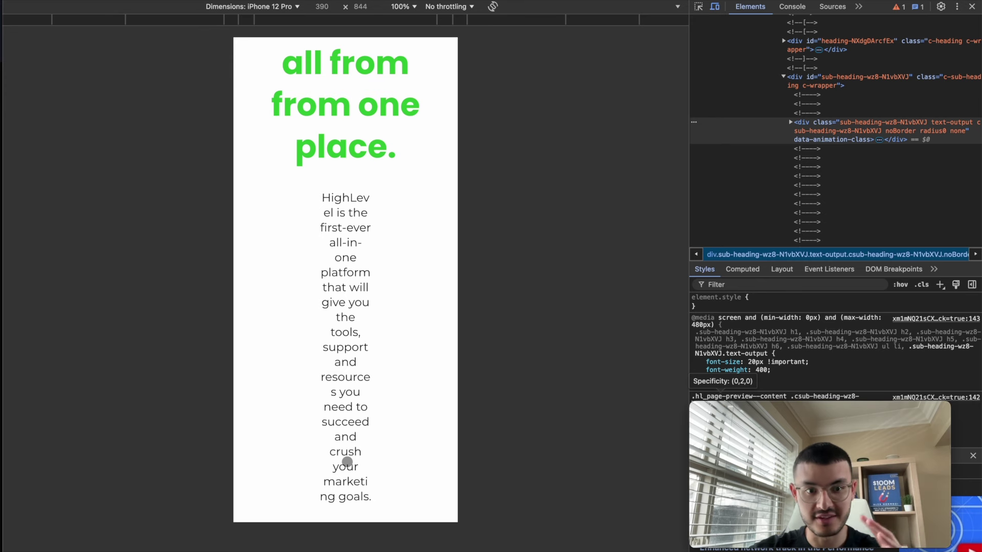
scroll(347, 462, down, 2)
scroll(347, 461, down, 15)
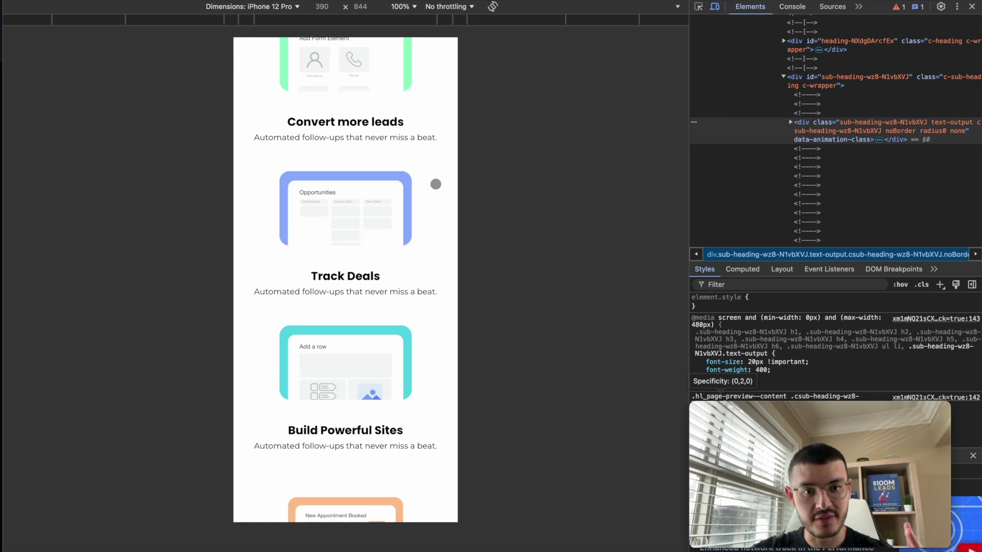
drag(346, 277, 356, 123)
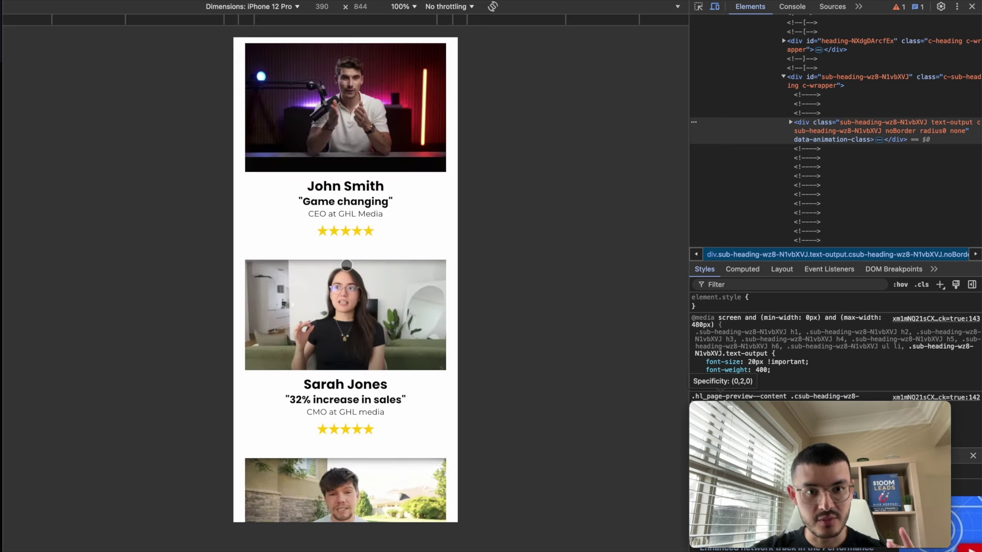
scroll(335, 249, down, 15)
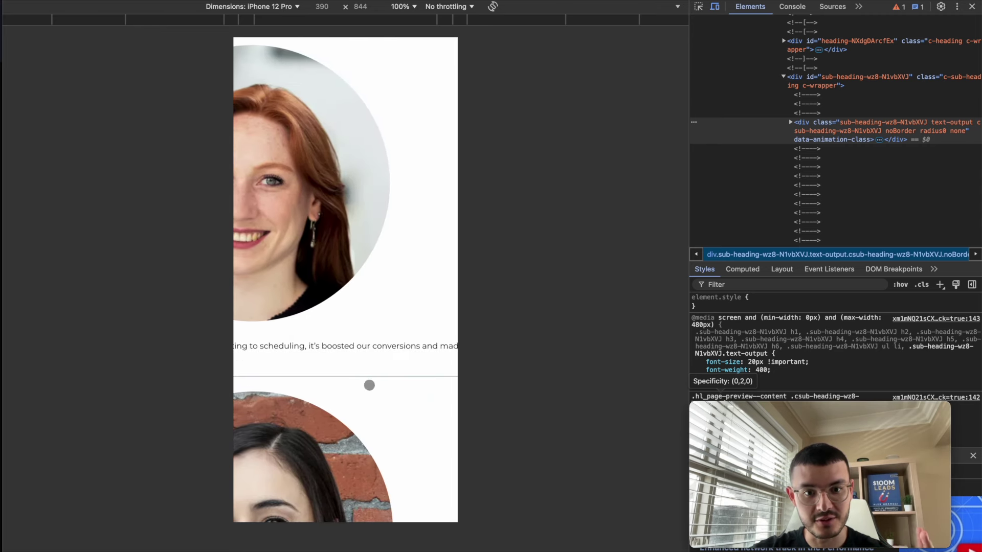
scroll(348, 288, down, 2)
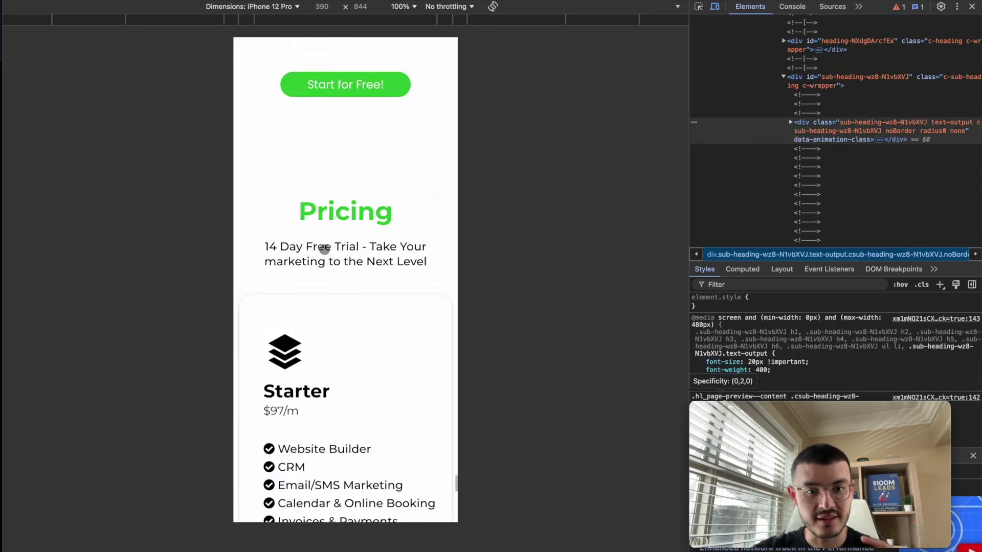
scroll(322, 247, down, 3)
scroll(324, 249, down, 1)
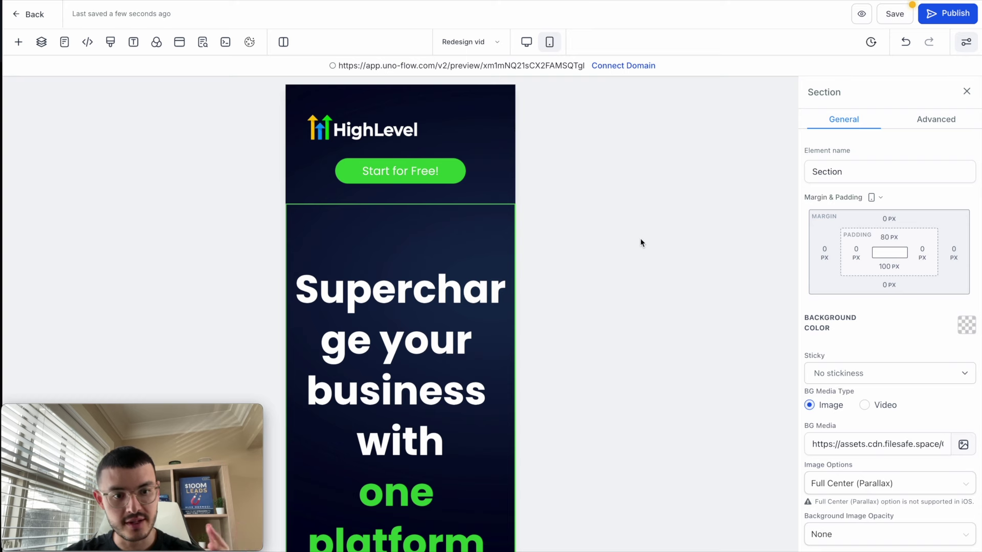
- Set the mobile navigation menu's icon colour to white
click(527, 43)
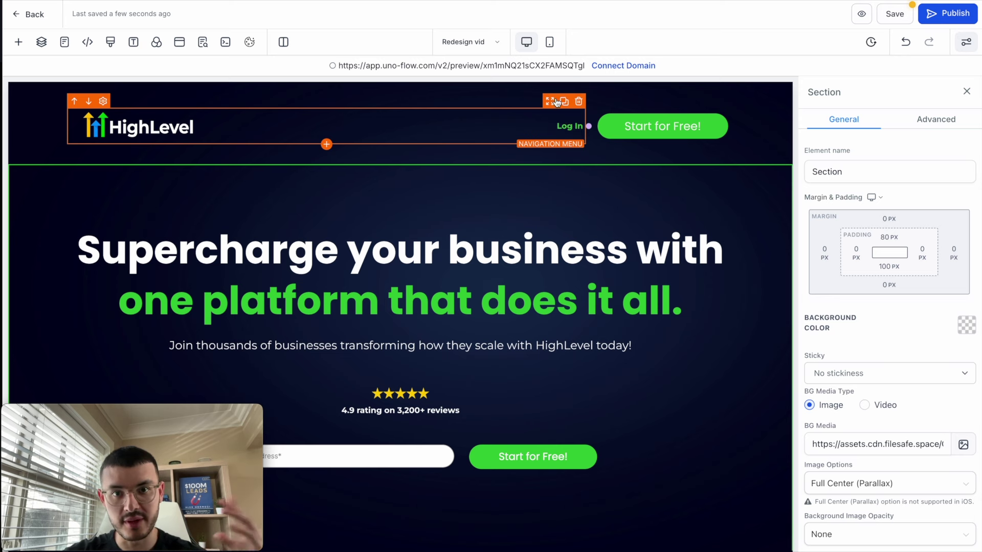
click(549, 43)
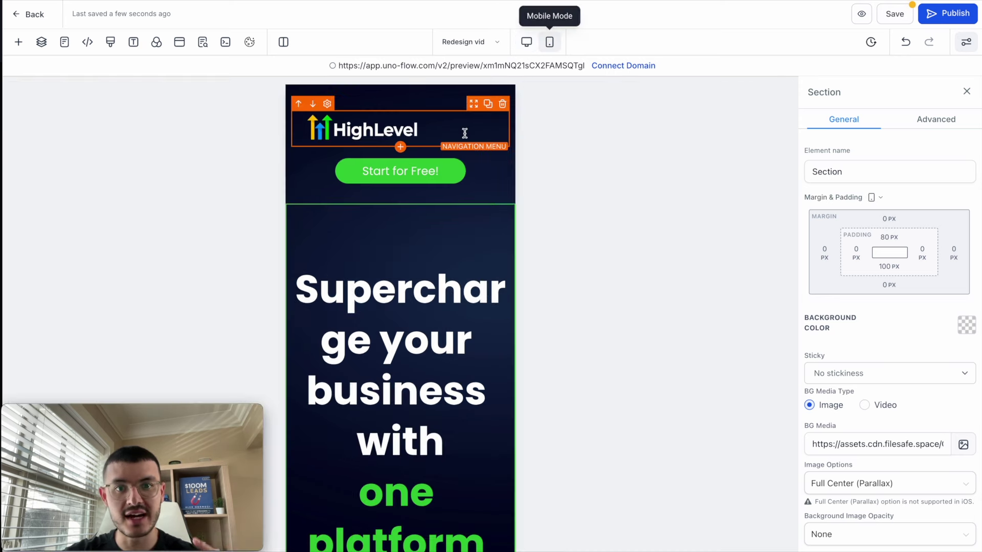
click(503, 125)
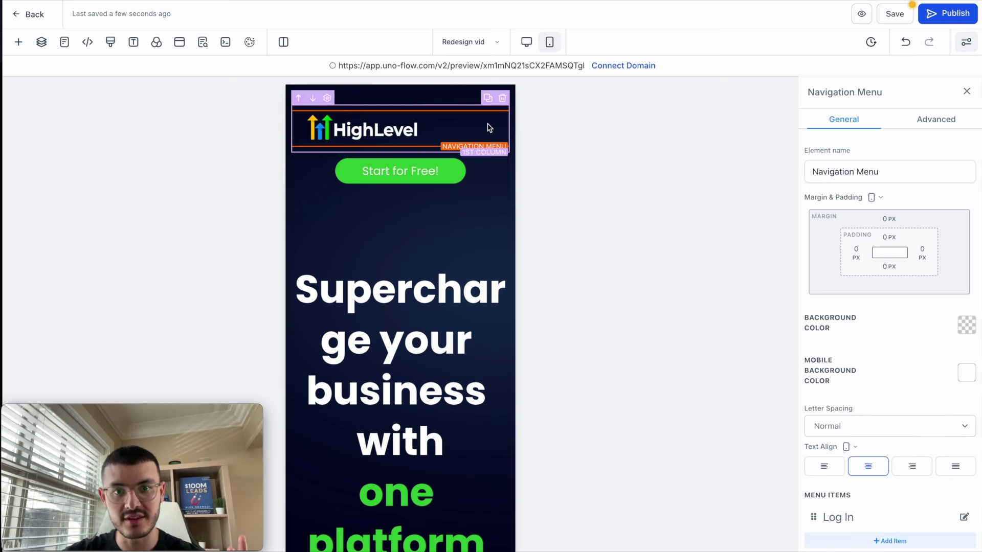
scroll(869, 373, down, 7)
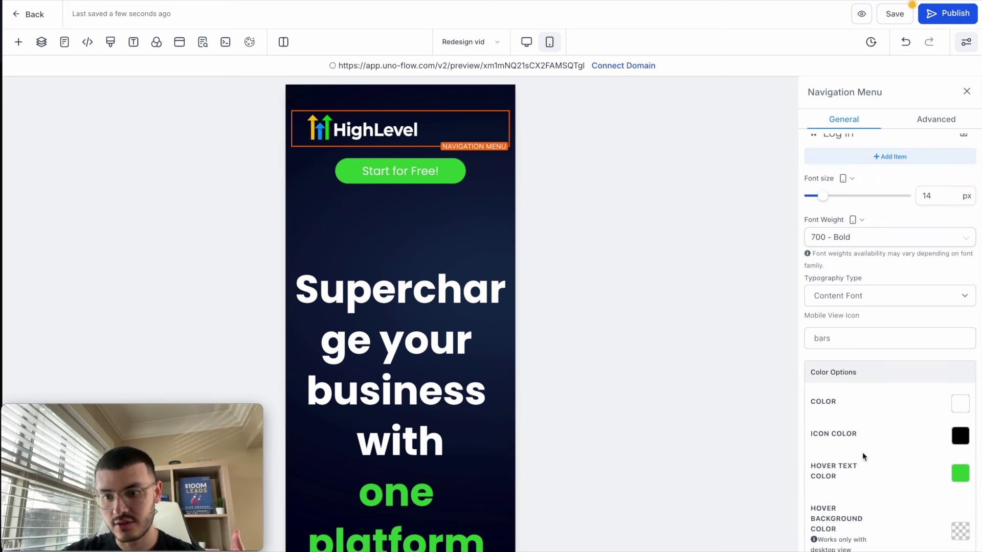
click(960, 439)
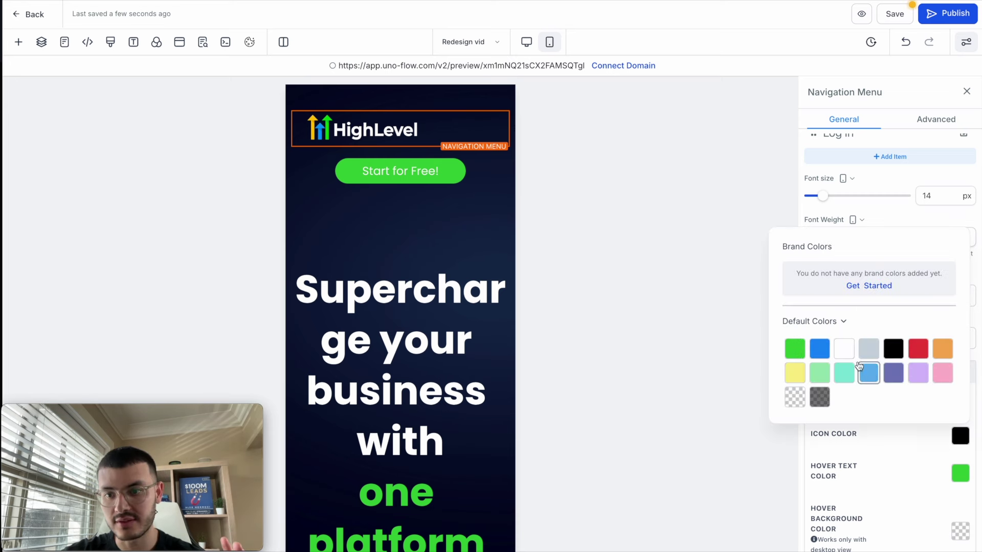
click(845, 351)
click(489, 292)
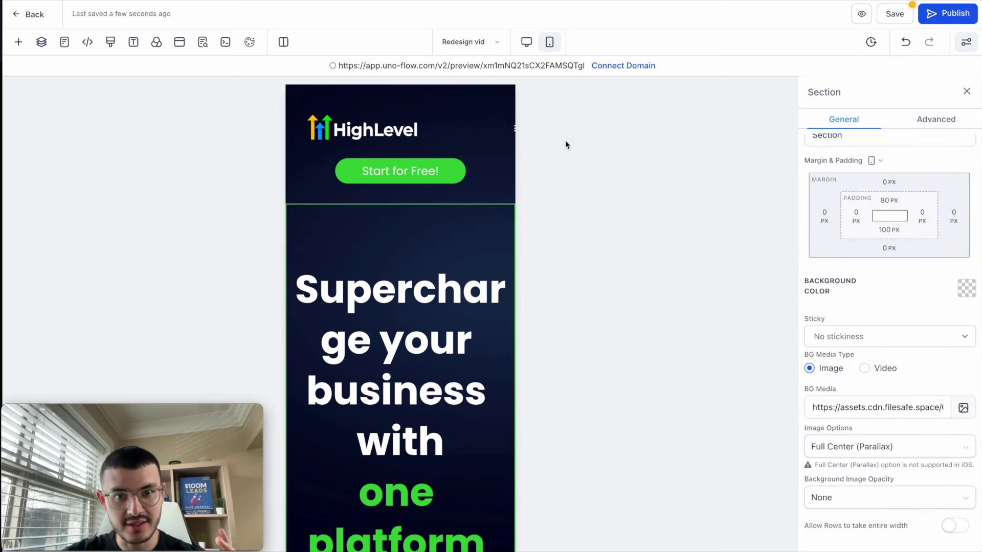
- Shrink the navigation's brand logo width from 250 px to 200 px
click(384, 130)
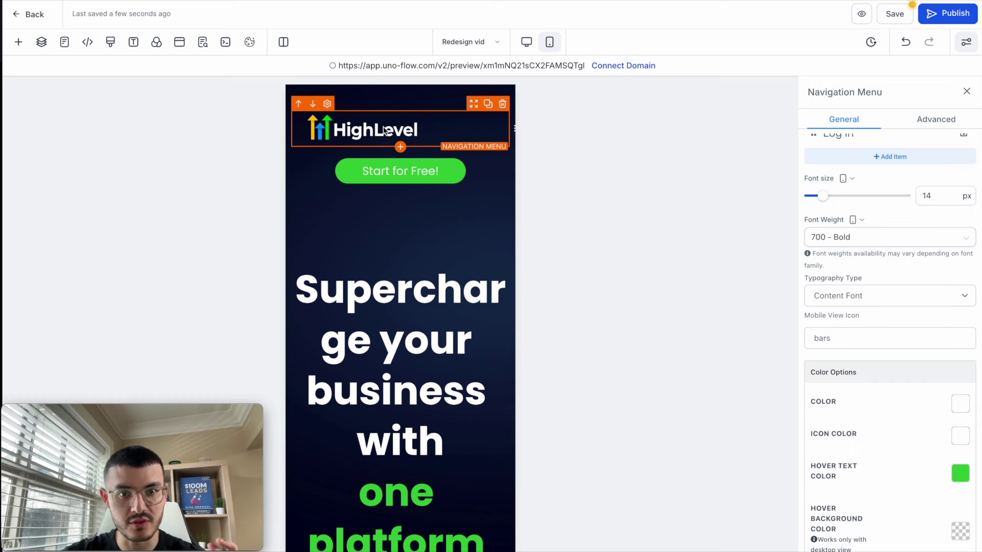
click(385, 130)
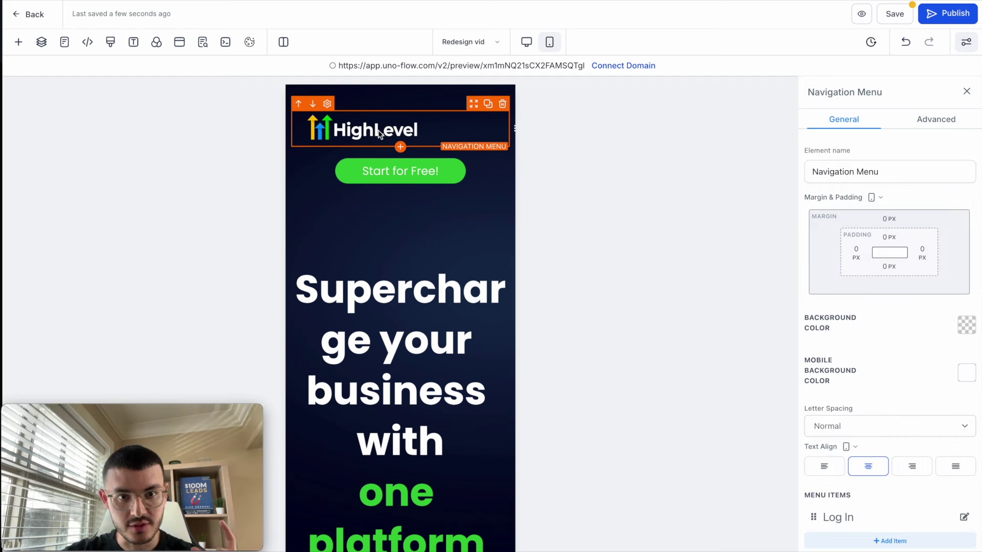
scroll(860, 308, down, 15)
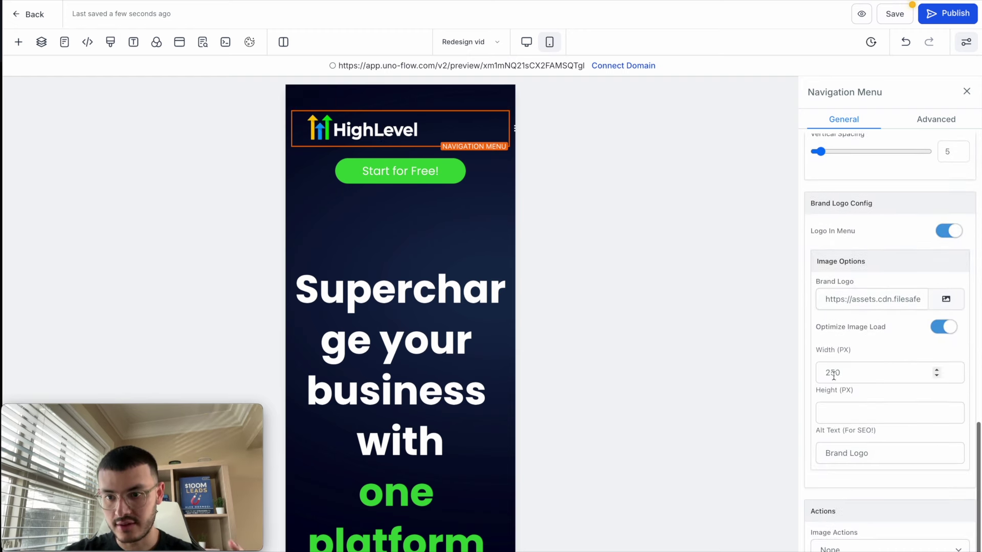
double_click(832, 374)
text(200)
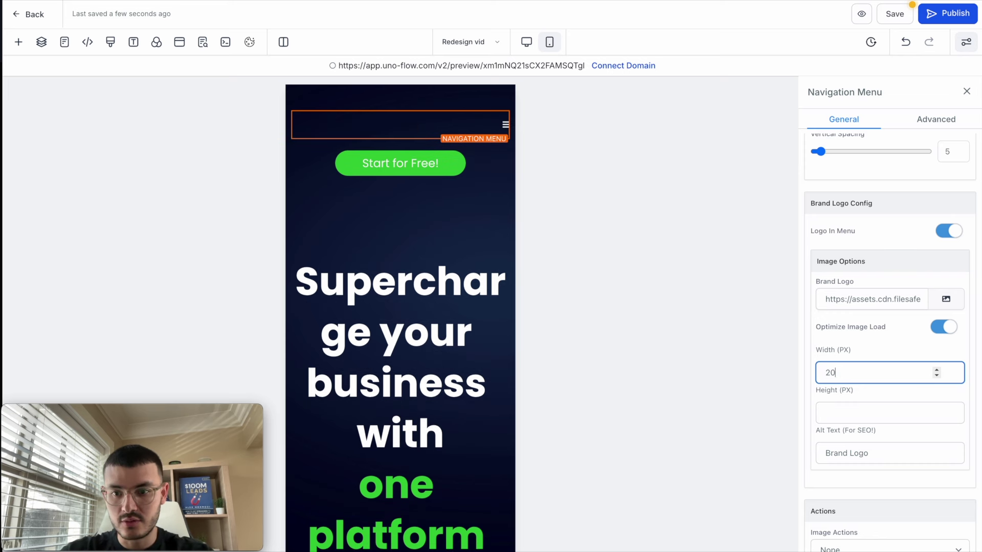
click(505, 215)
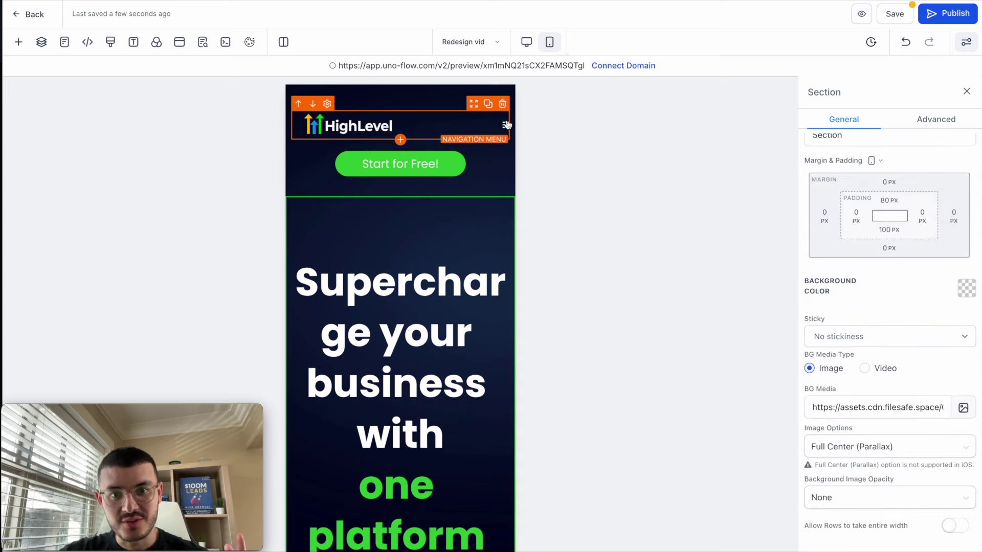
- Review the navigation menu items' 14 px font size, then select the hero headline
click(500, 126)
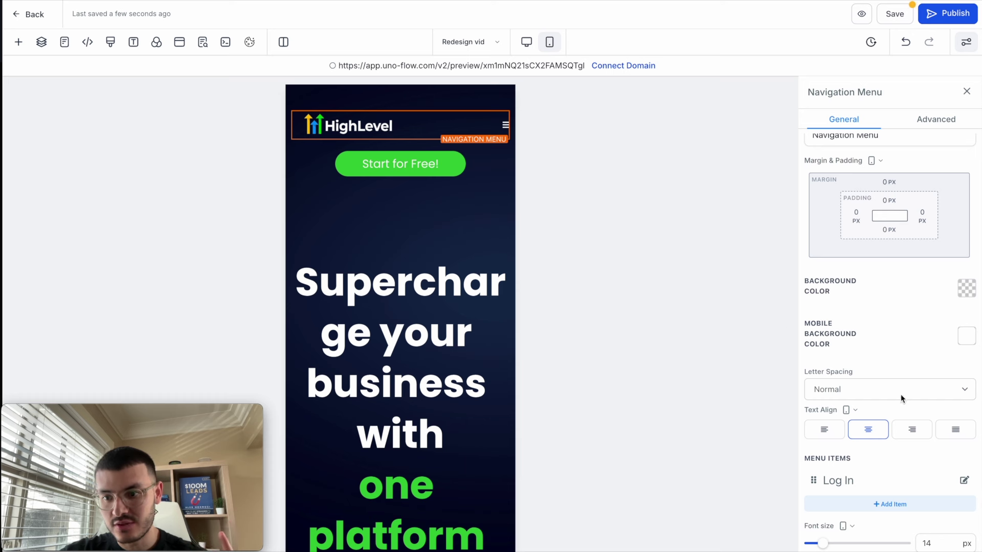
scroll(901, 397, down, 3)
double_click(934, 444)
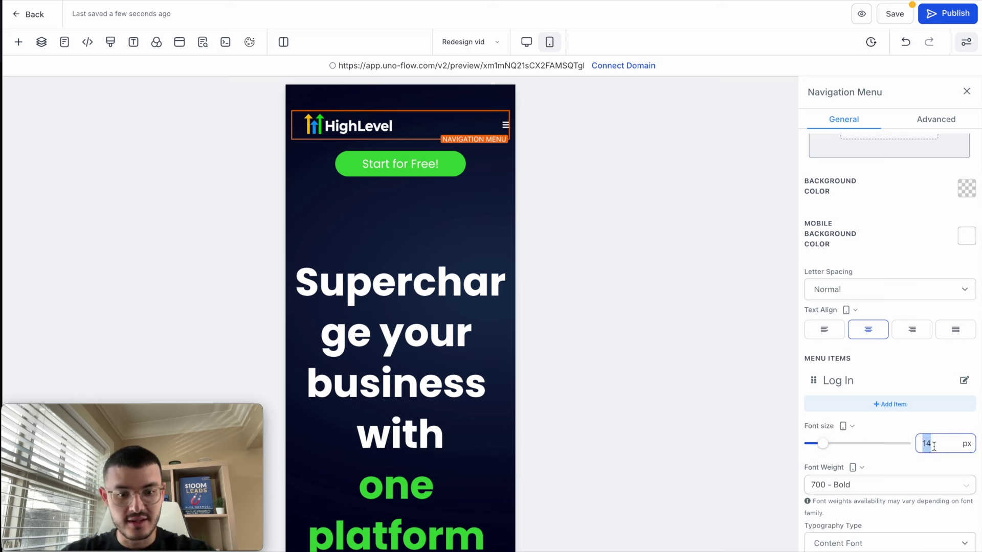
click(437, 281)
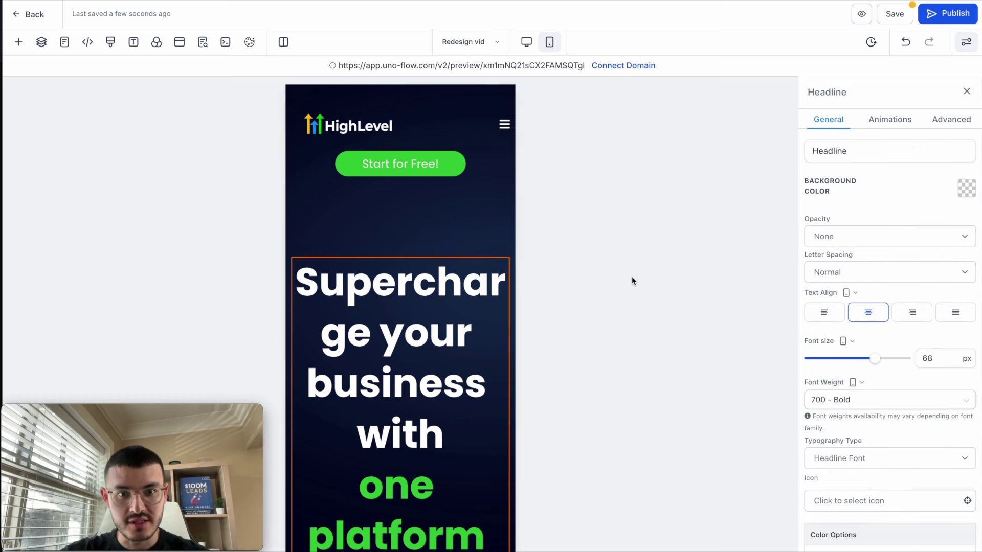
- Compare the headline in desktop and mobile, then set its mobile font size from 68 to 36 px
scroll(509, 344, down, 3)
click(384, 371)
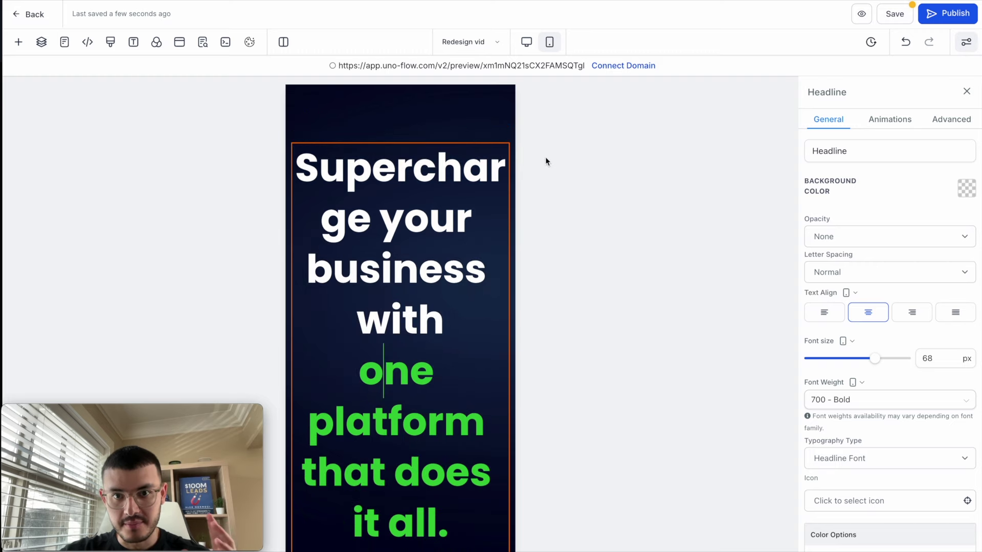
click(527, 42)
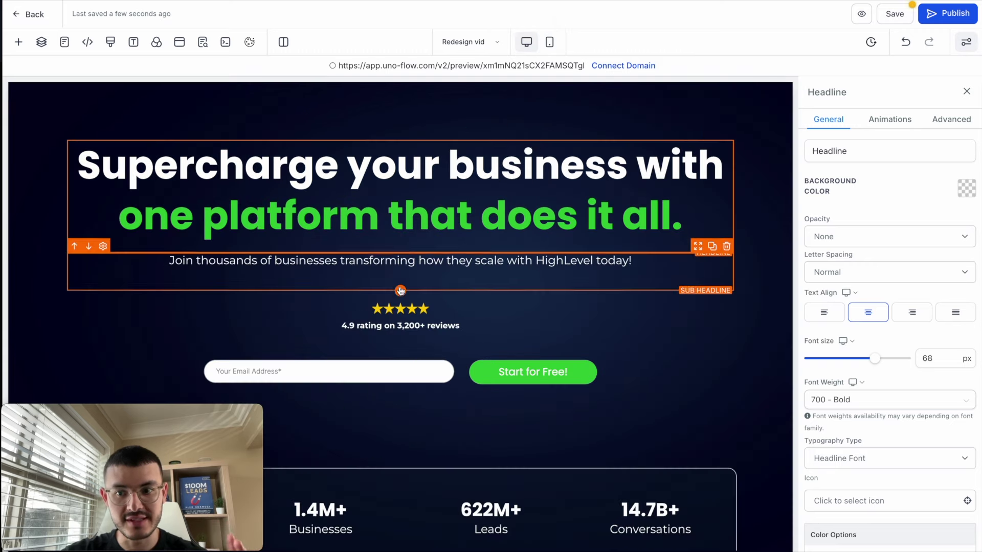
scroll(400, 291, up, 1)
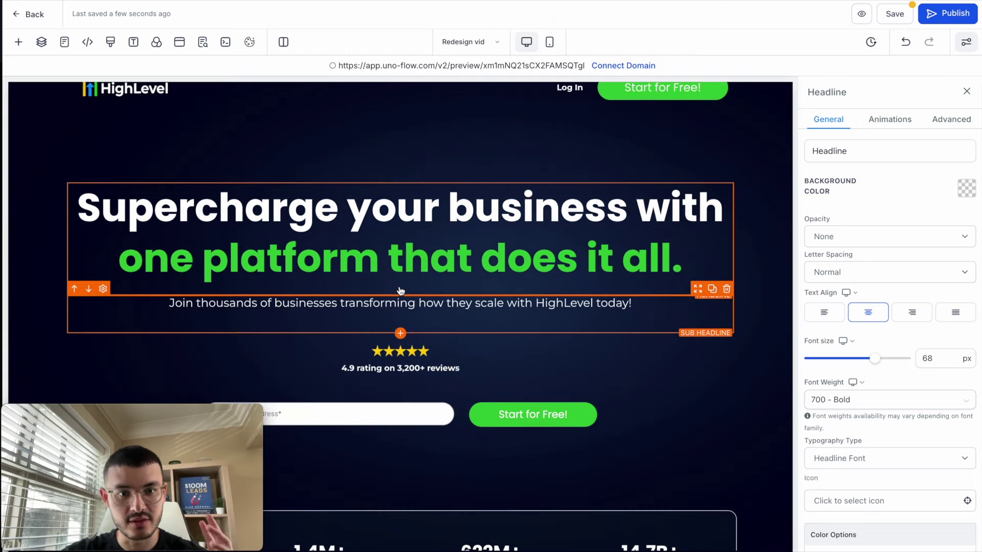
click(549, 42)
double_click(939, 363)
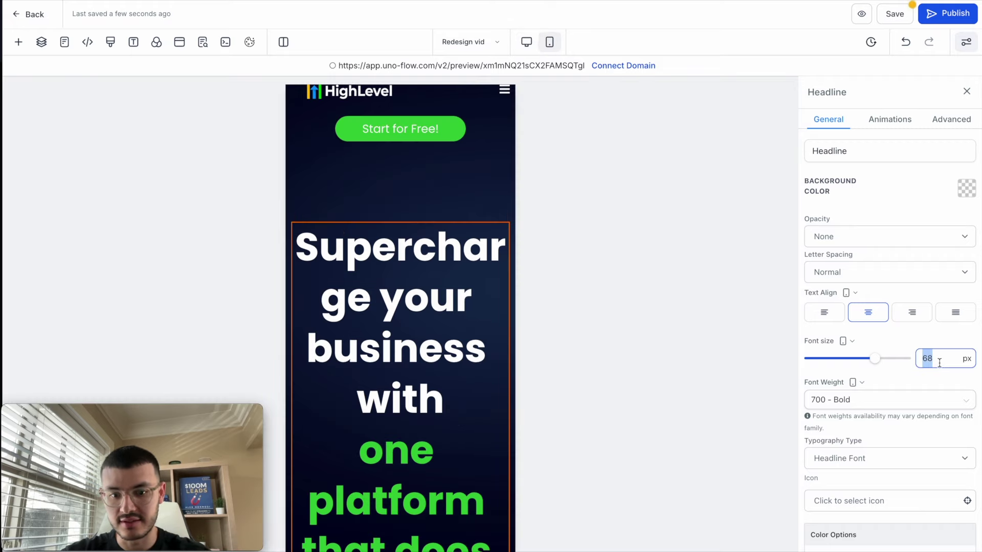
text(36)
click(509, 287)
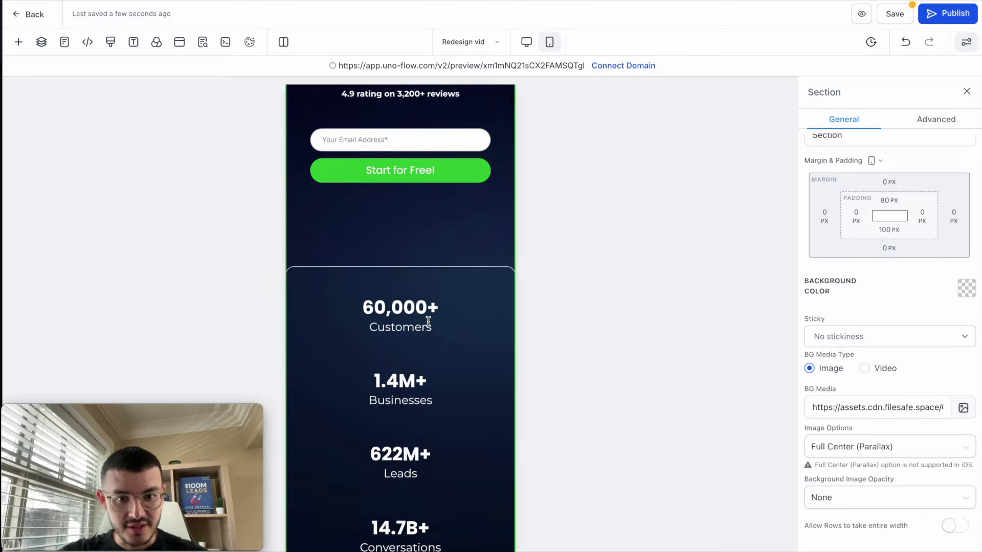
- Select the stats section and set its left and right padding to the 20 px preset
scroll(429, 322, down, 2)
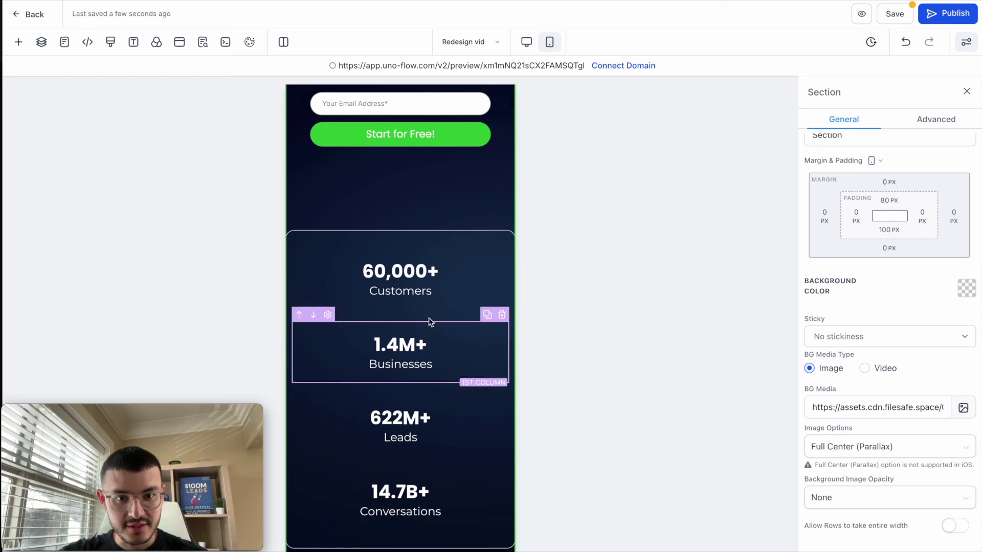
click(399, 214)
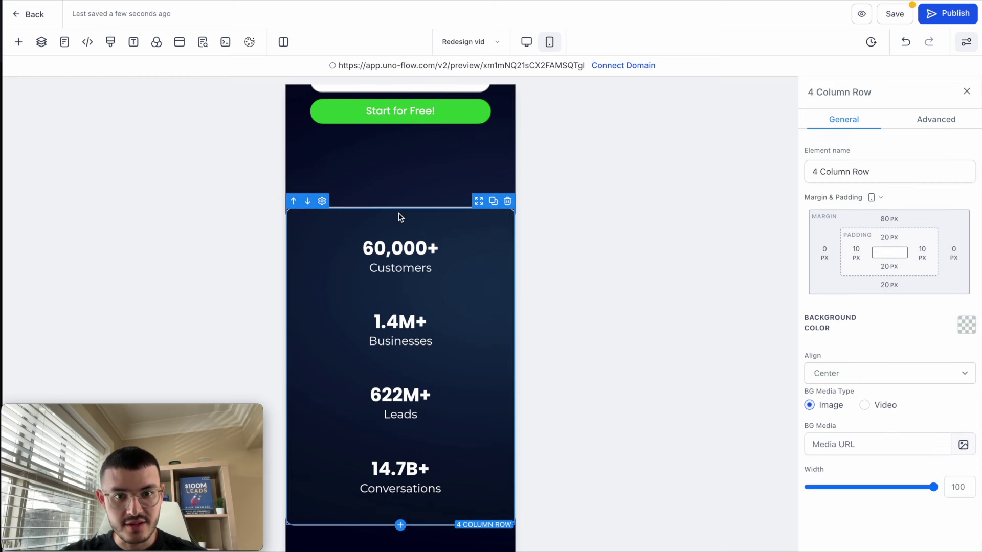
click(400, 190)
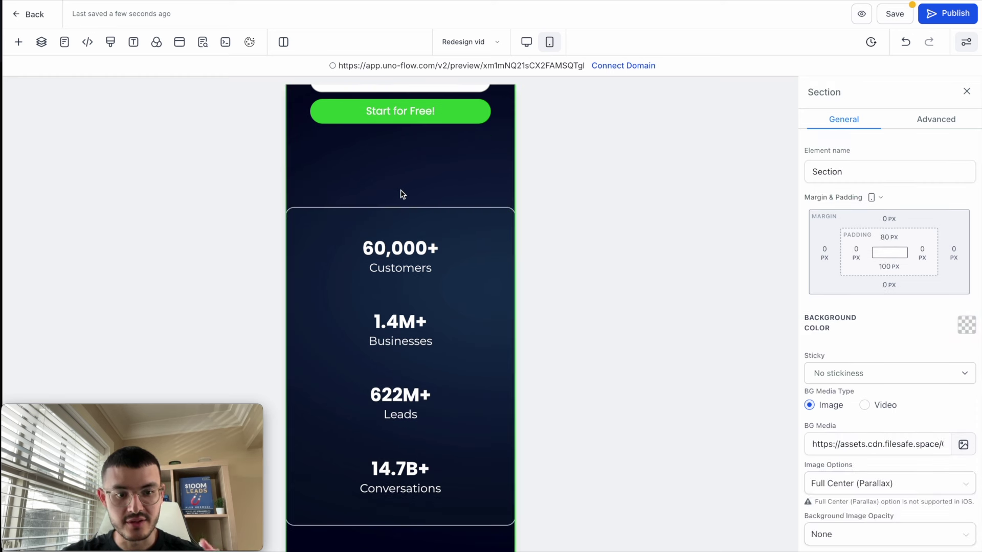
click(858, 259)
click(878, 310)
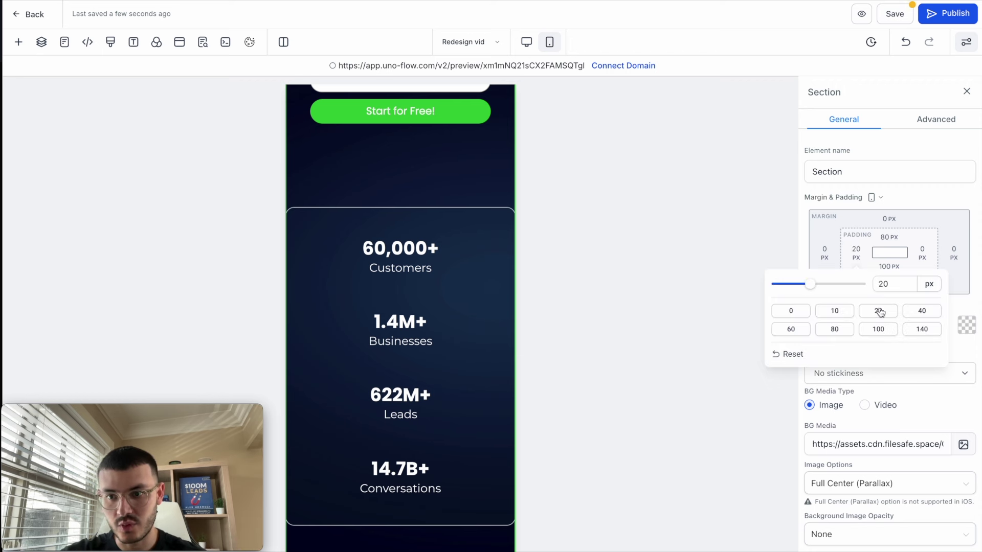
click(923, 253)
click(858, 311)
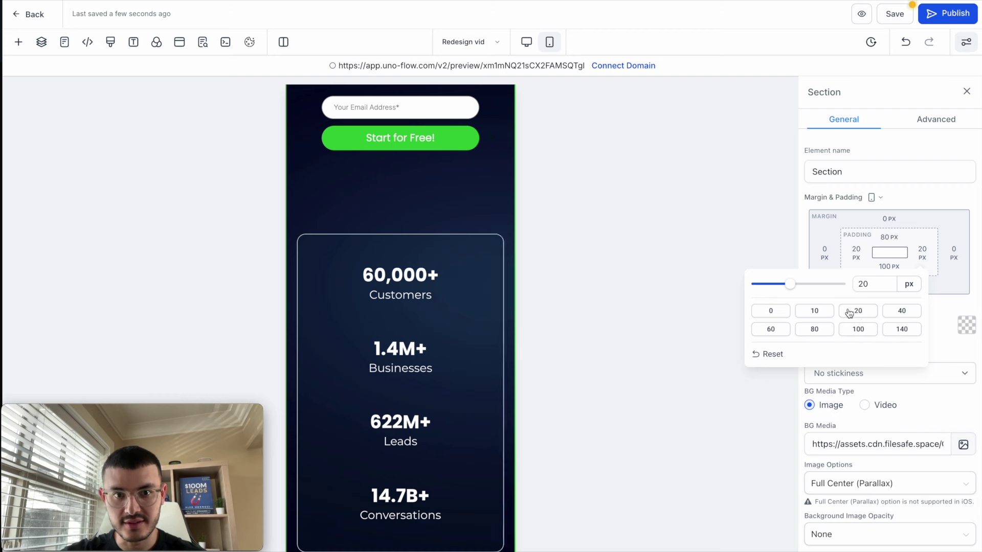
scroll(449, 241, down, 4)
click(414, 413)
scroll(415, 413, up, 1)
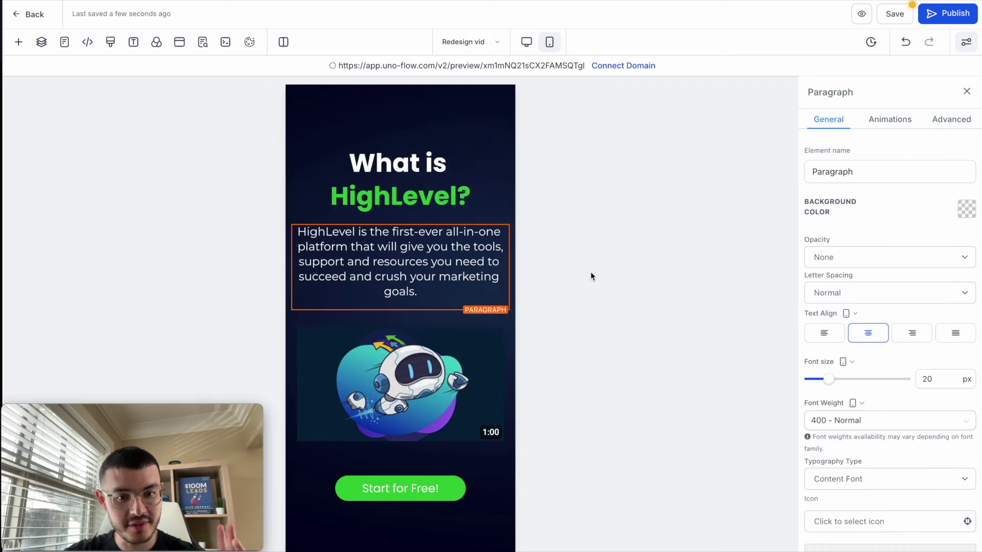
click(526, 42)
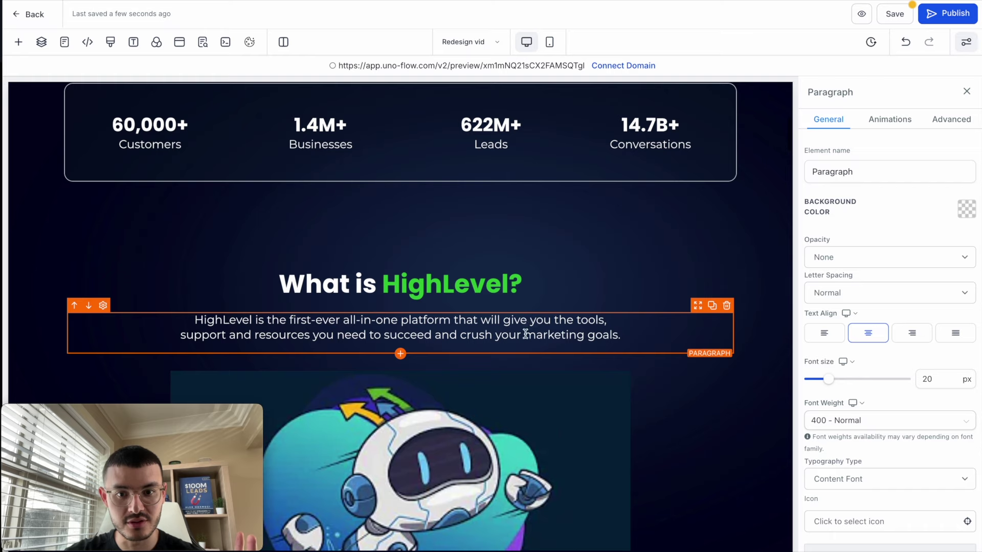
- Left-align the 'What is HighLevel?' paragraph and heading in the mobile layout
scroll(521, 333, down, 1)
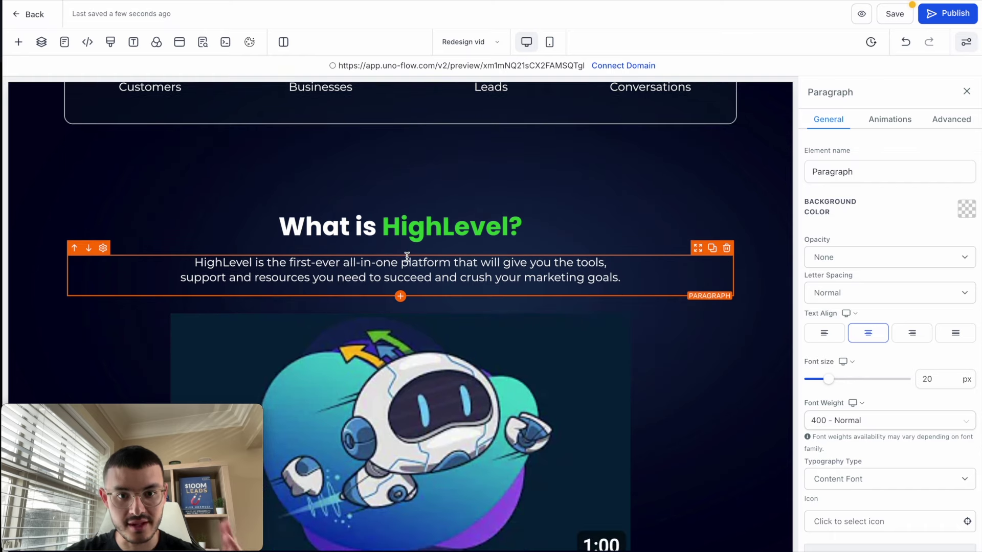
click(550, 42)
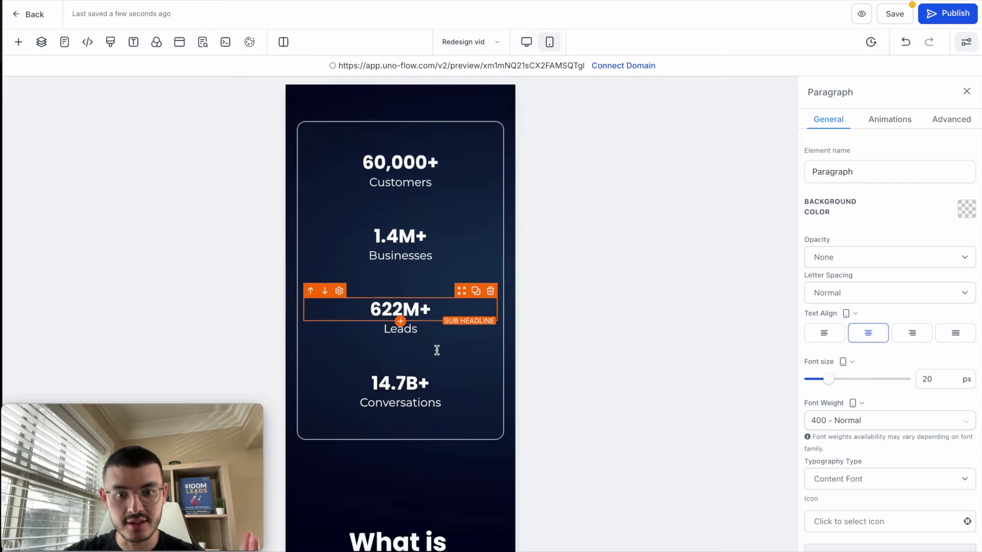
scroll(436, 350, down, 8)
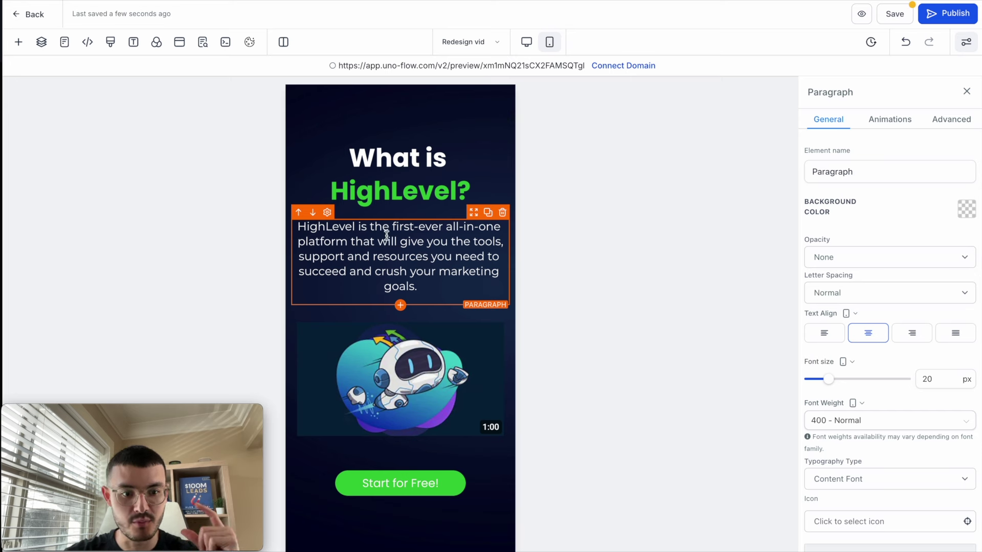
click(825, 334)
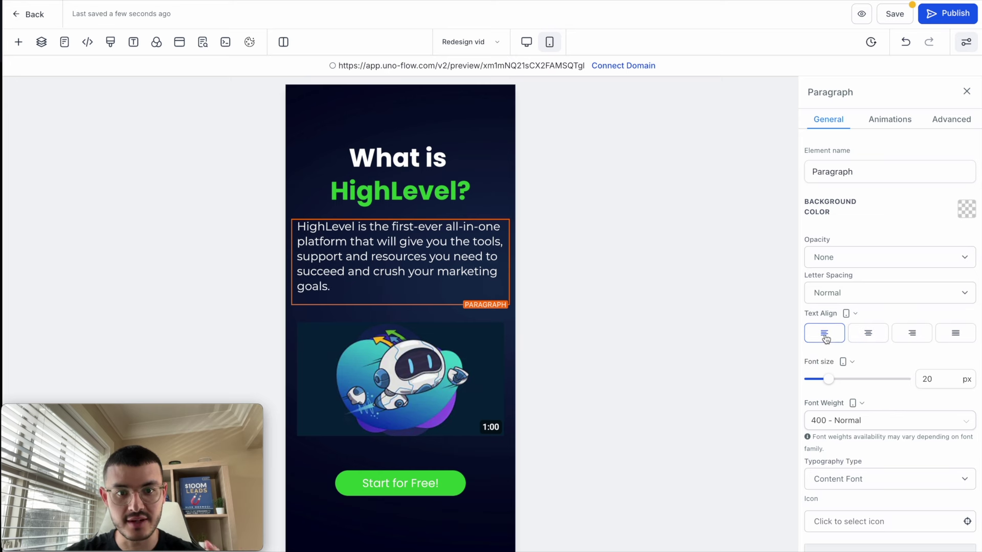
click(392, 169)
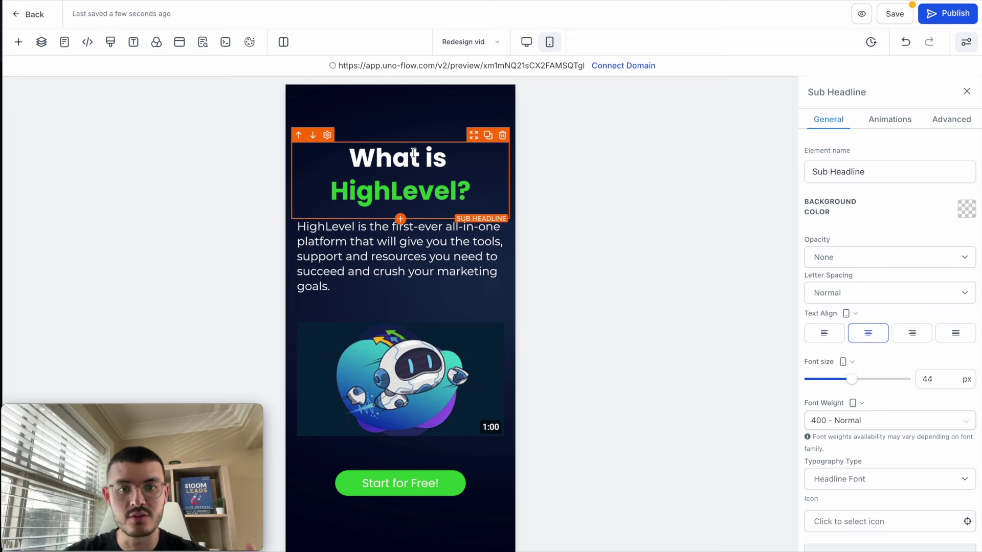
click(824, 333)
click(423, 105)
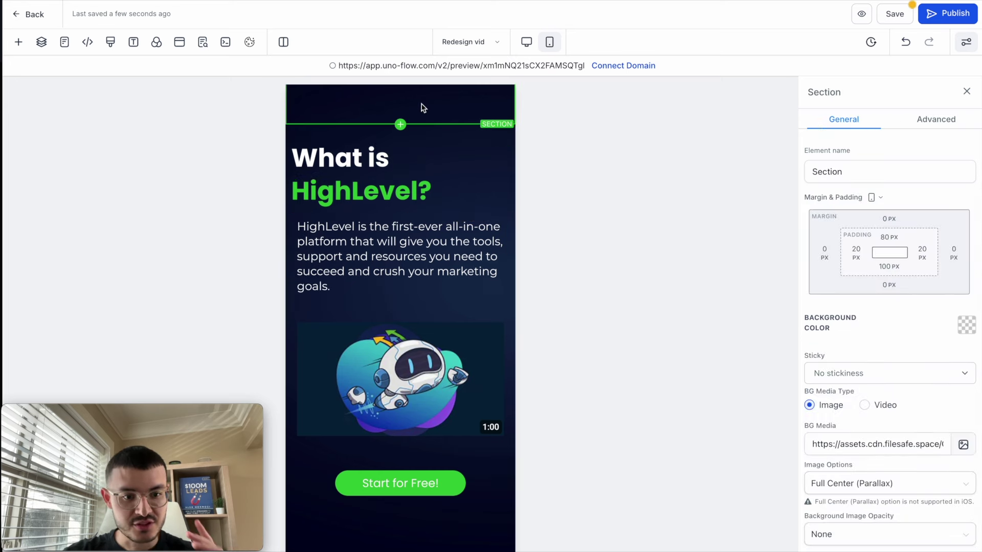
- Give the 'What is HighLevel?' heading a 40 px bottom padding
click(379, 182)
scroll(893, 502, down, 5)
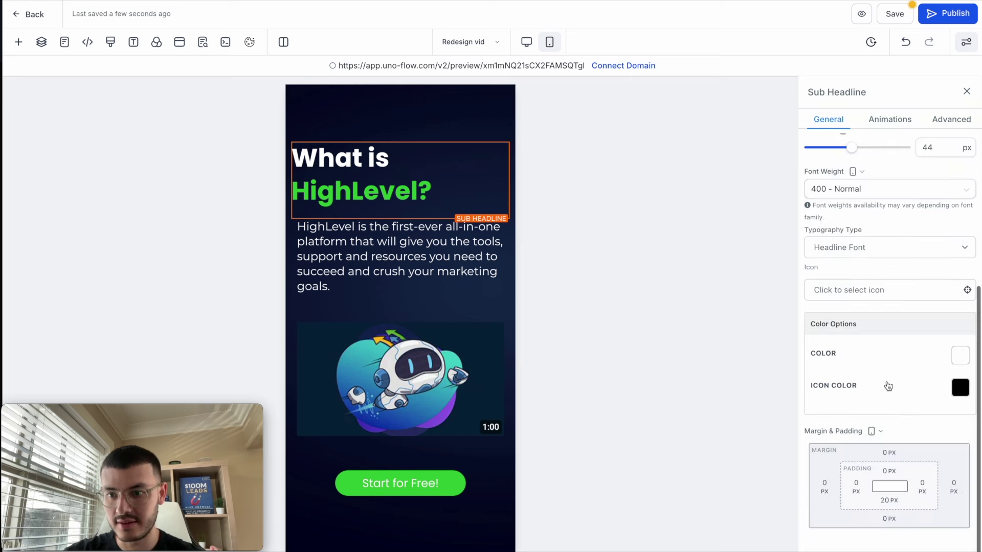
click(890, 500)
click(950, 434)
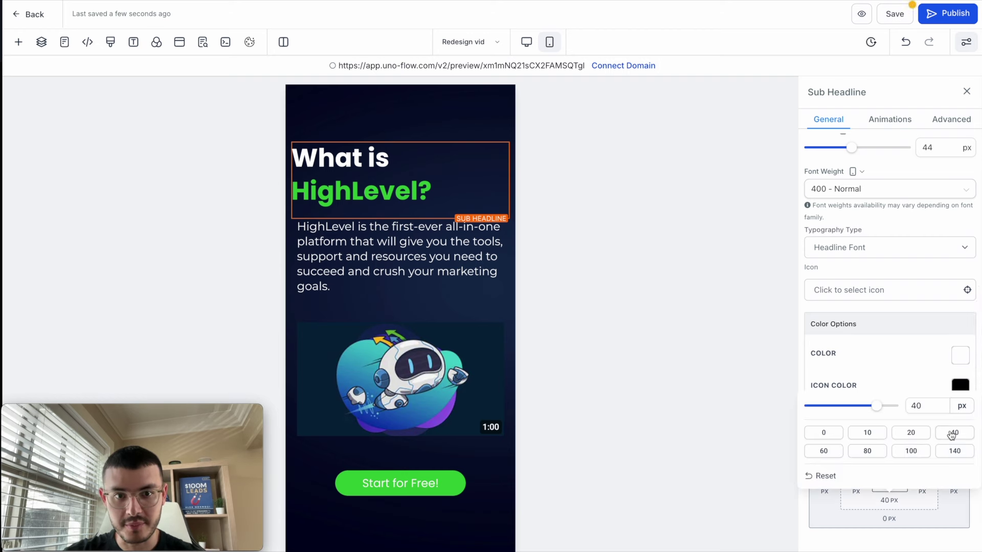
click(409, 276)
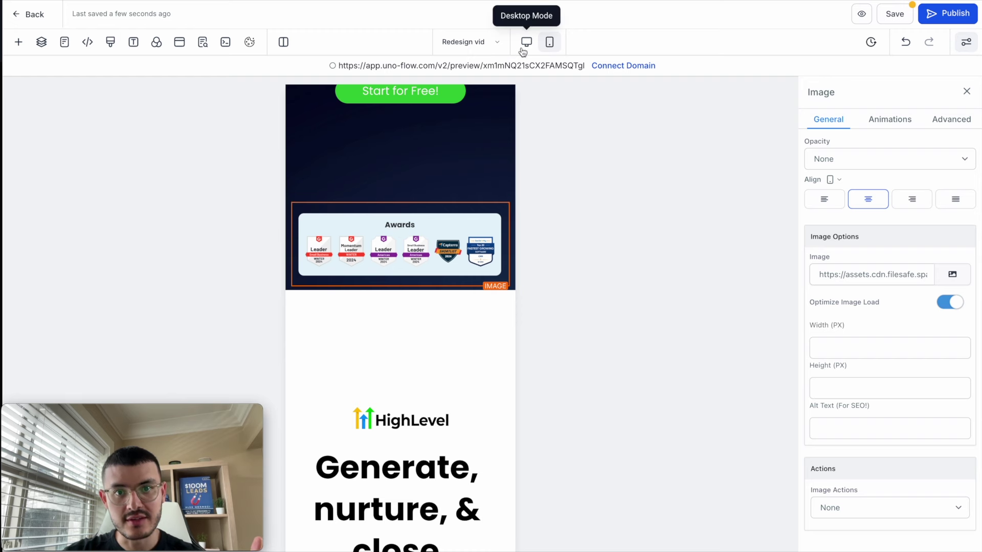
click(527, 43)
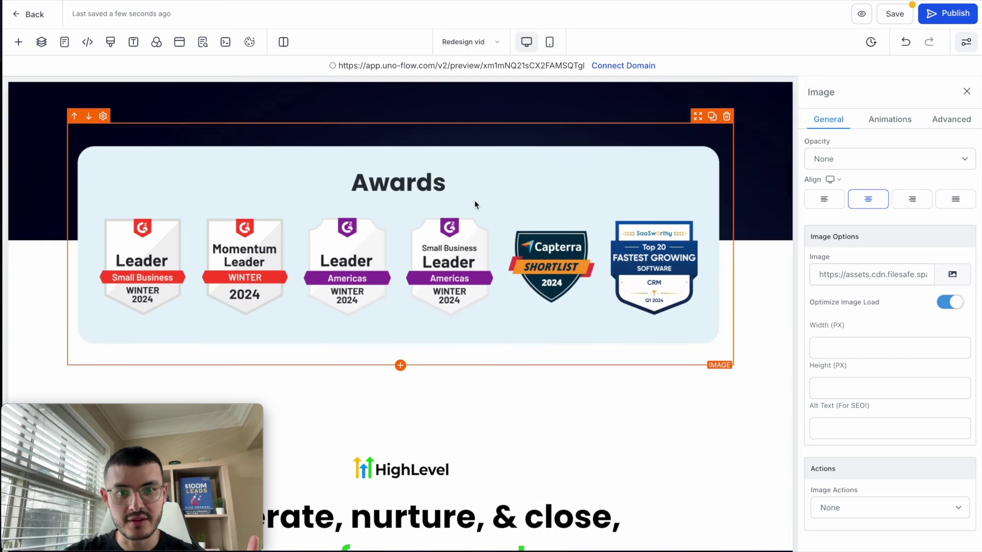
- Change the Awards image's mobile top margin to -120 px and compare it with the desktop layout
scroll(908, 253, up, 4)
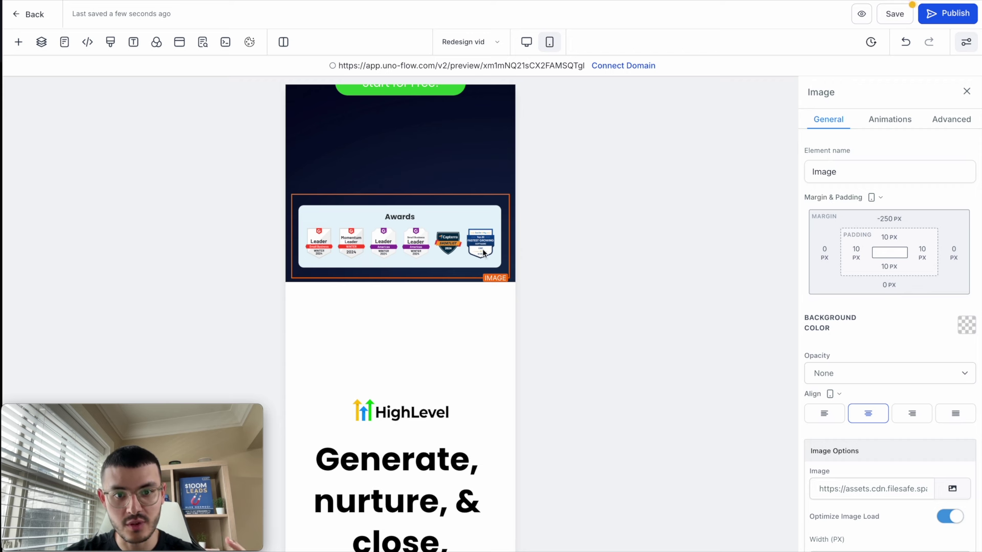
click(871, 198)
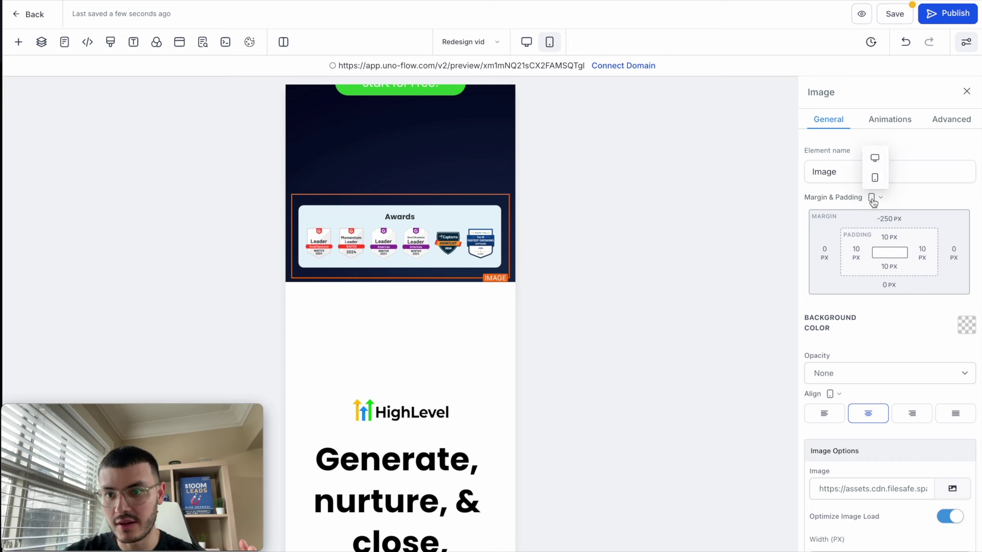
click(884, 225)
click(917, 246)
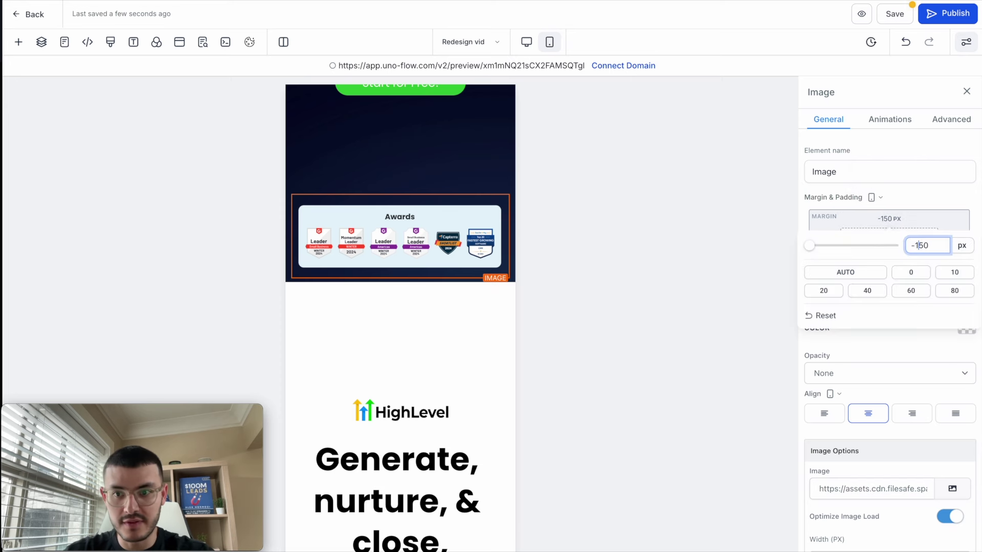
click(499, 146)
click(453, 407)
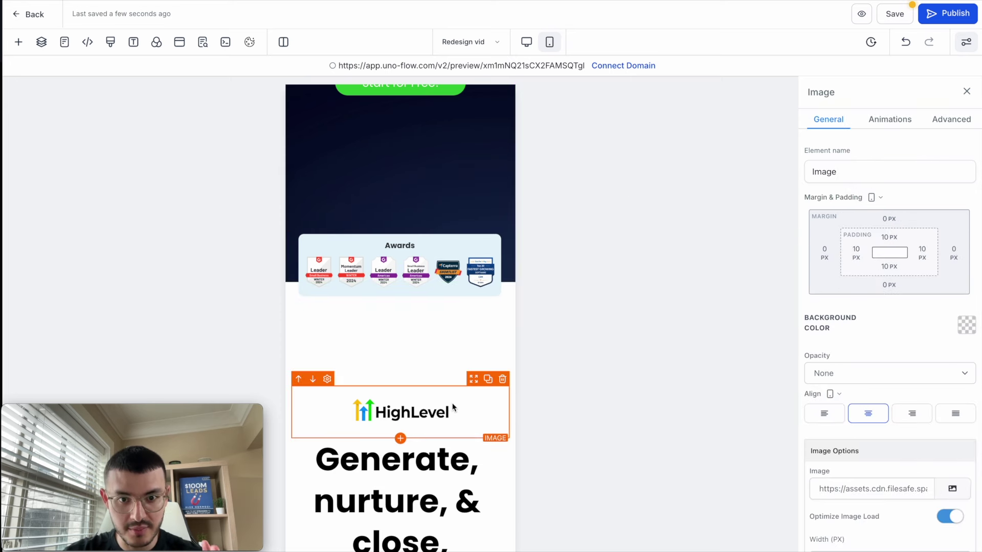
click(477, 271)
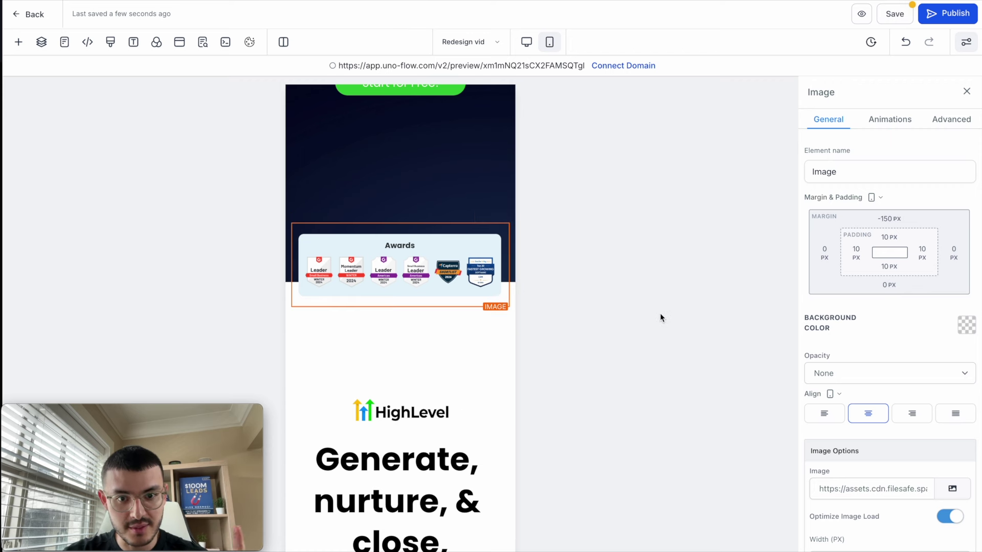
click(467, 397)
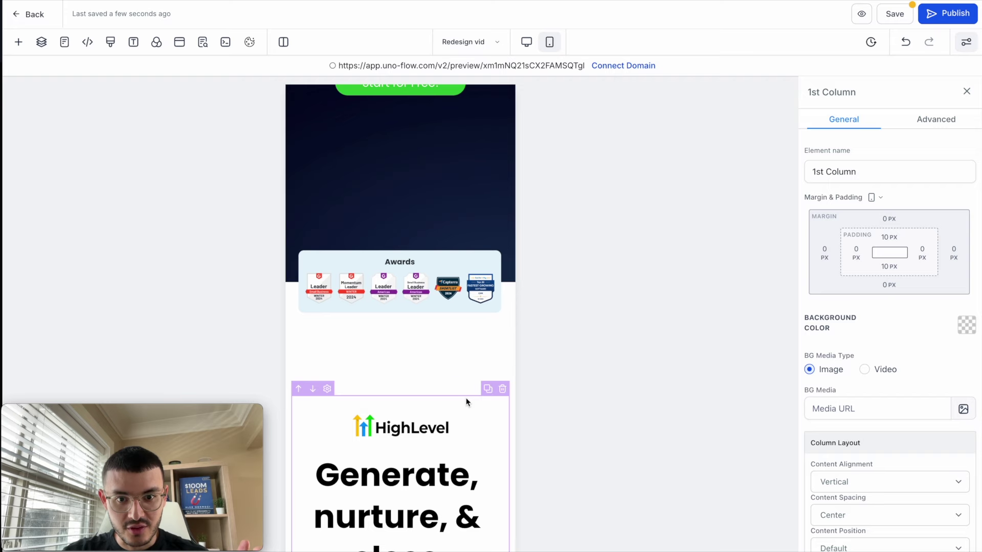
click(450, 308)
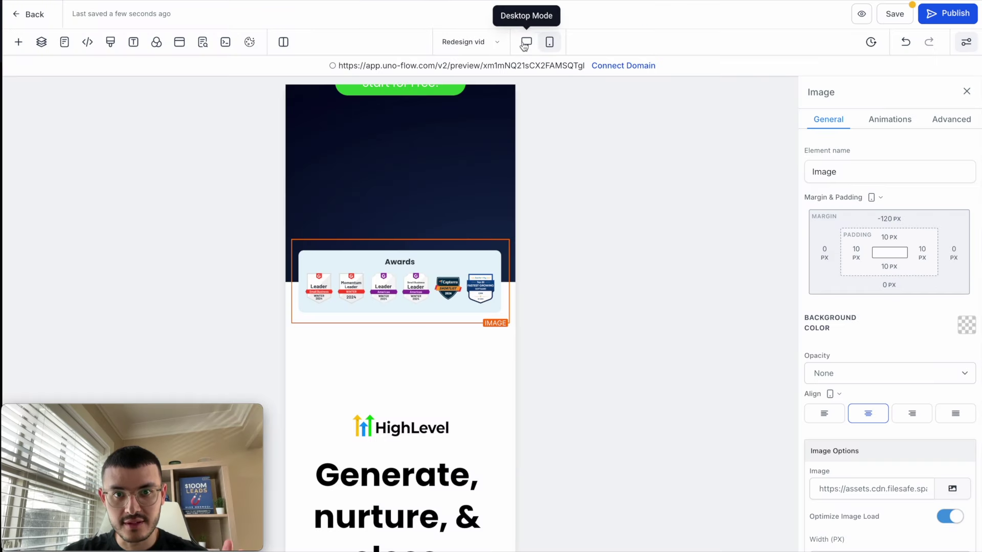
click(526, 43)
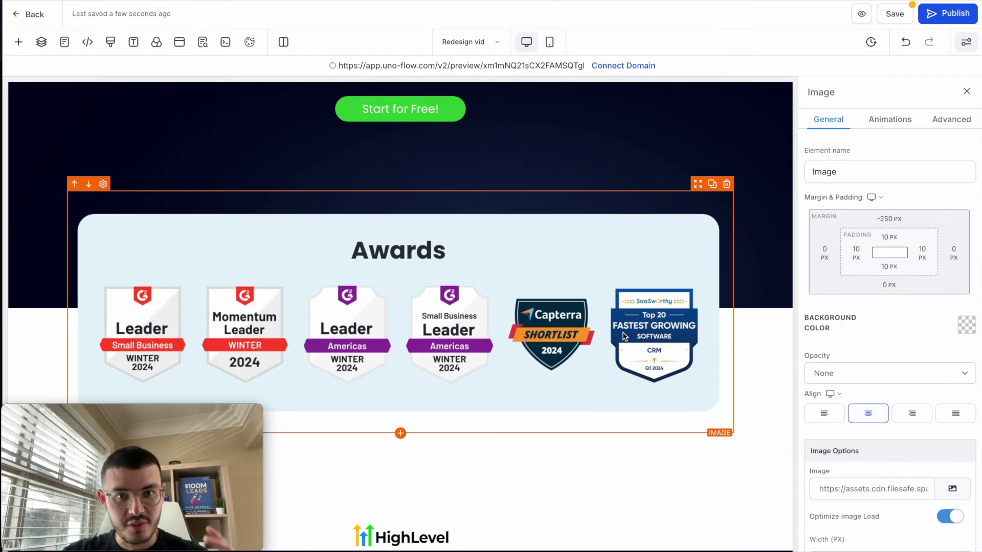
click(550, 42)
- Reduce the mobile headline's font size from 56 to 36 px
scroll(539, 291, down, 5)
click(451, 331)
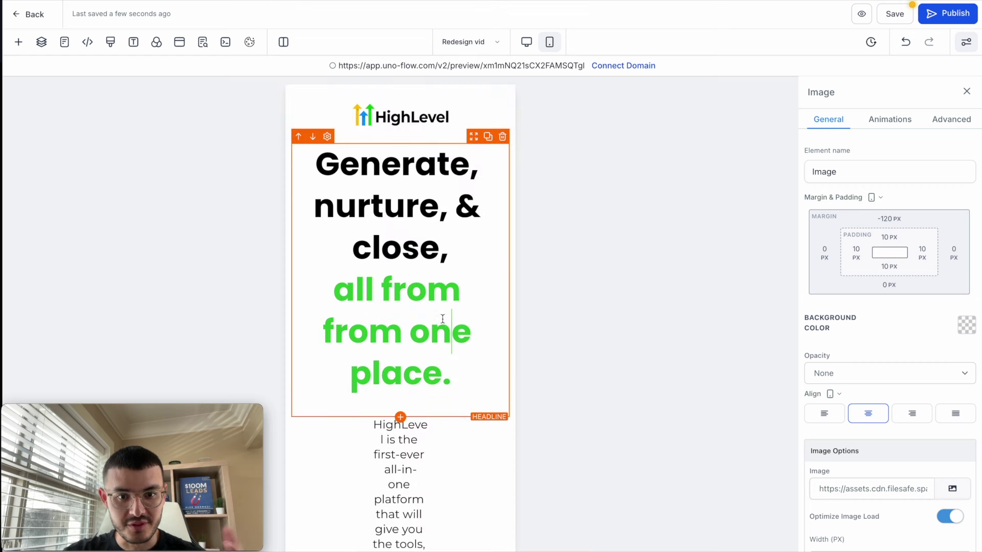
click(938, 377)
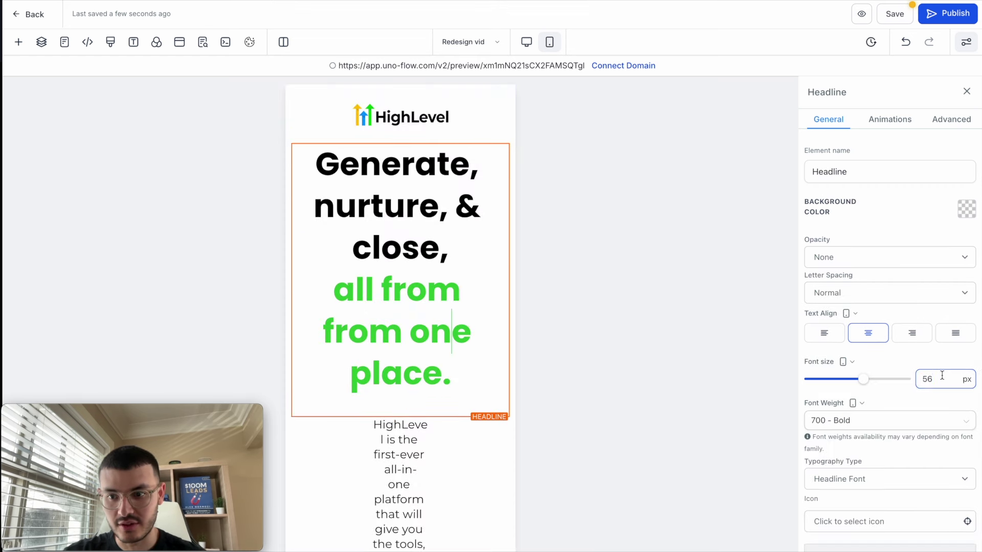
double_click(942, 376)
text(36)
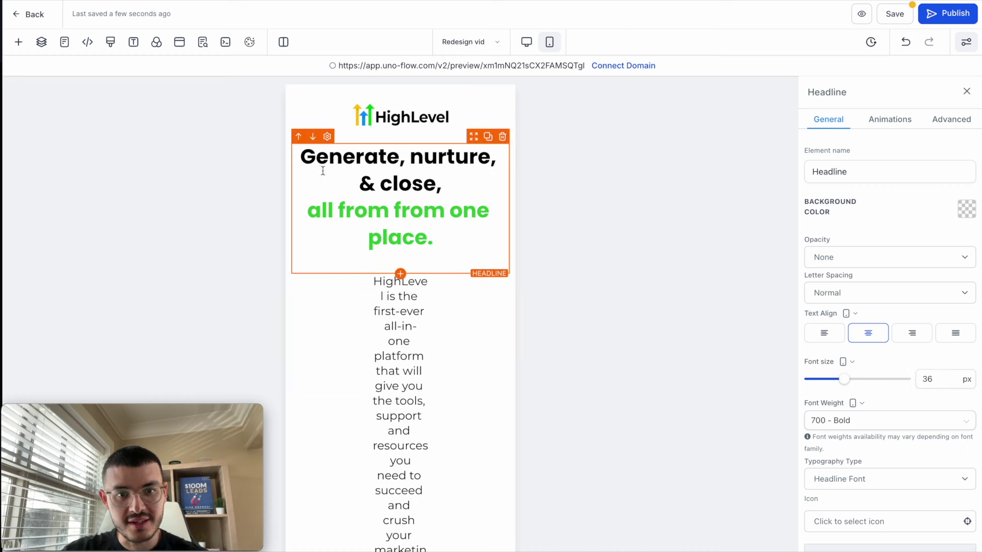
- Remove the headline's line break before 'all' so the green phrase follows '& close,'
drag(359, 185, 450, 186)
click(377, 265)
drag(365, 237, 451, 242)
click(310, 215)
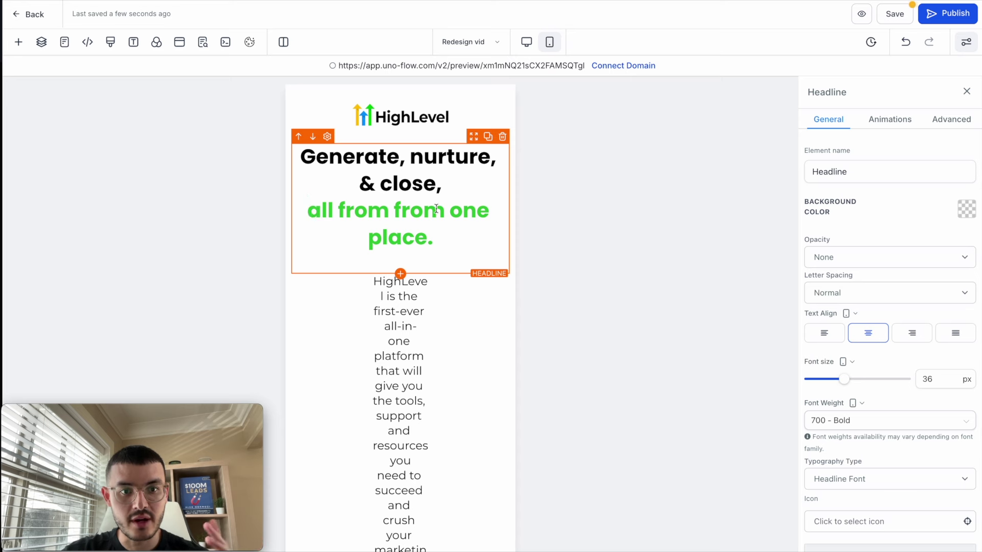
key(BackSpace)
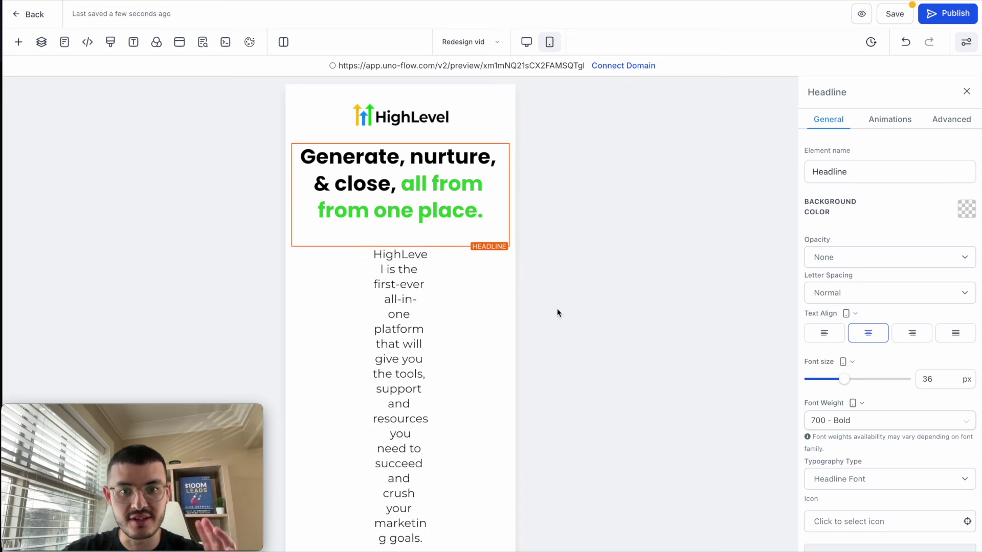
click(469, 327)
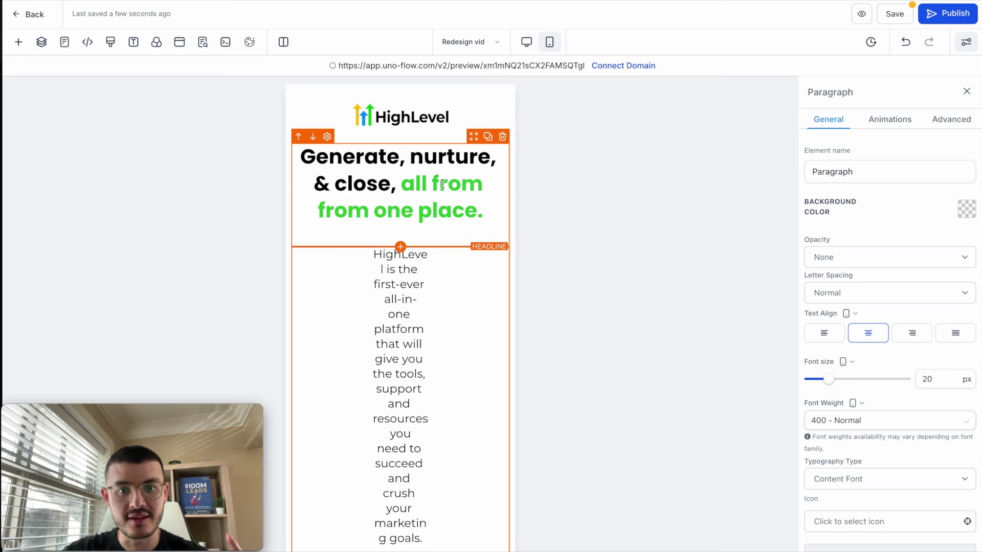
click(526, 41)
- Put 'all from' on its own line in the desktop headline and duplicate the headline
scroll(360, 175, up, 2)
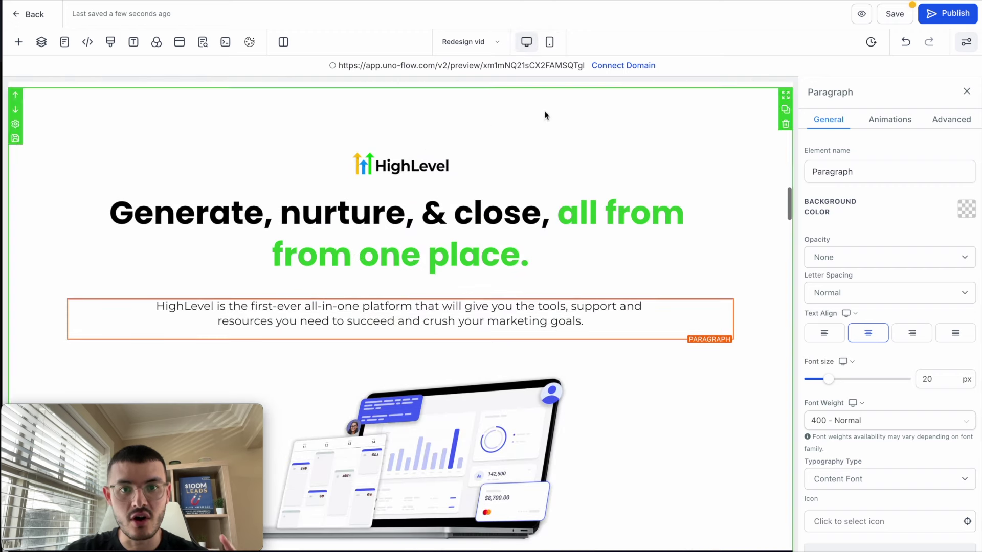
click(558, 210)
key(Return)
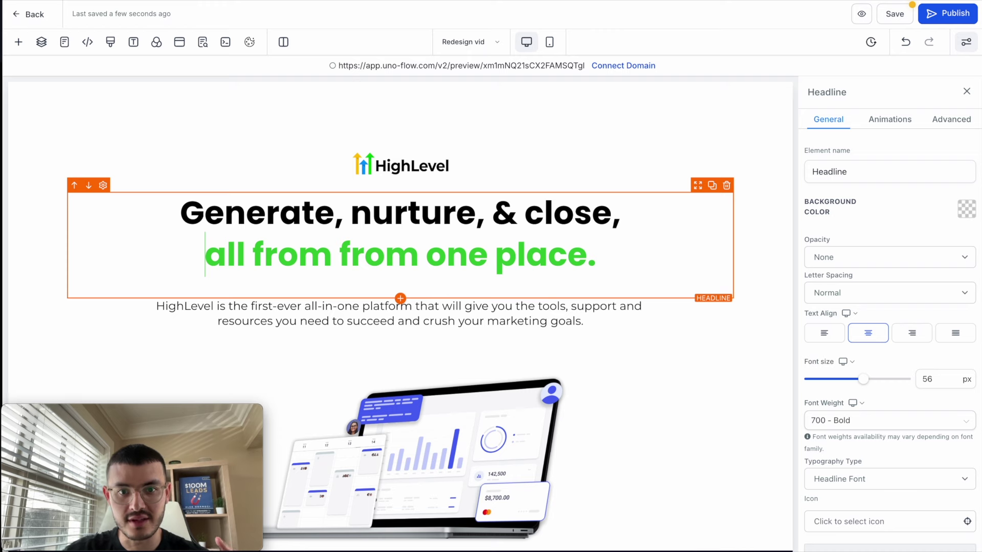
click(712, 186)
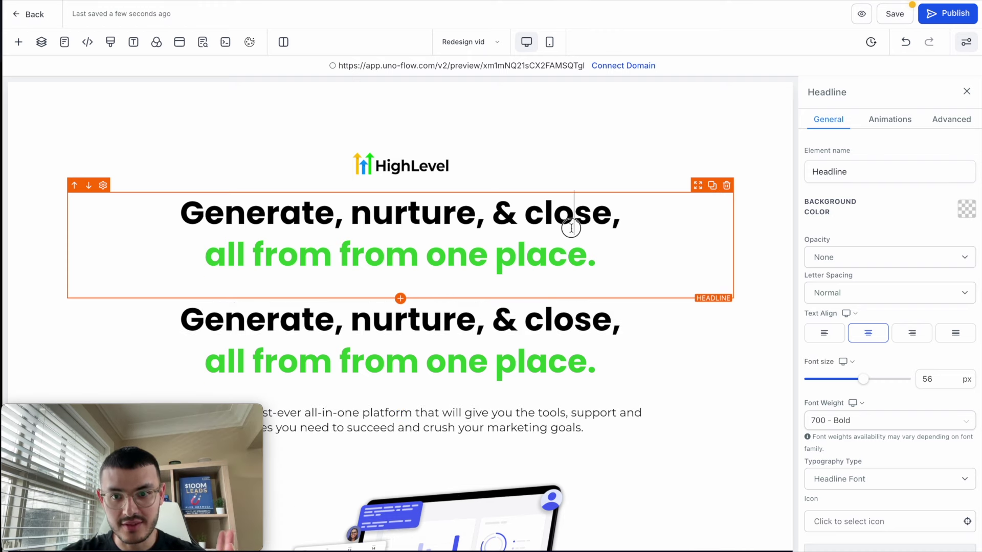
- Make the original headline desktop-only and the duplicate headline mobile-only in Advanced visibility
click(953, 123)
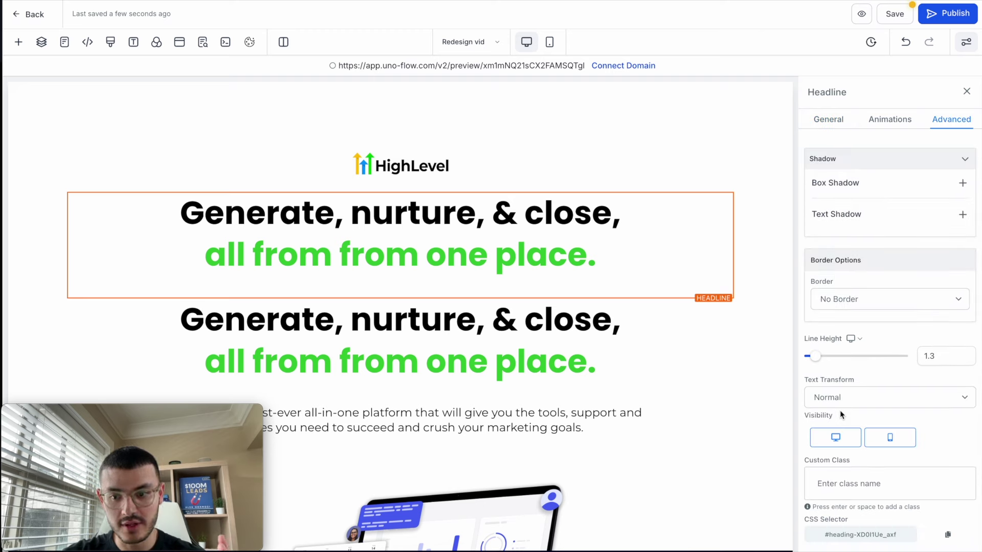
click(890, 443)
click(592, 324)
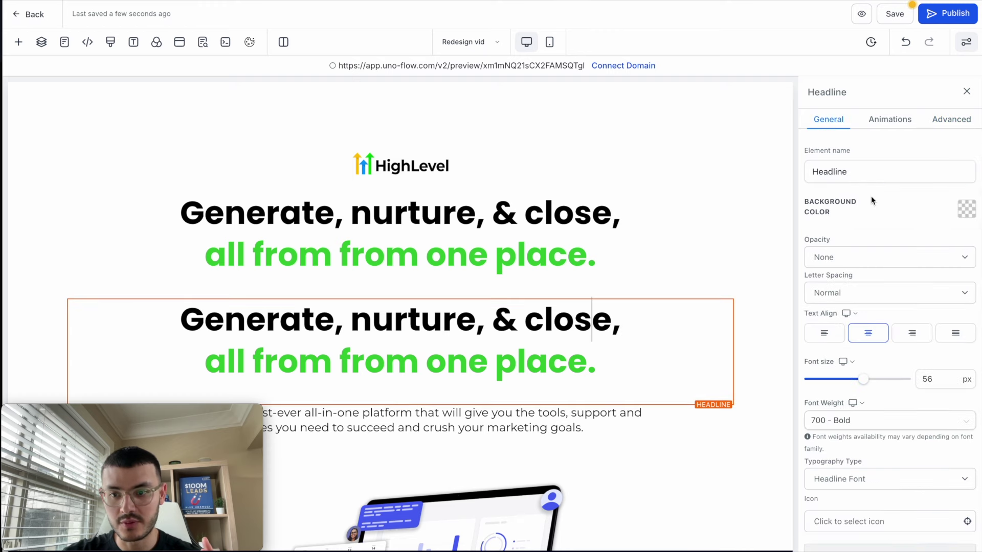
click(950, 123)
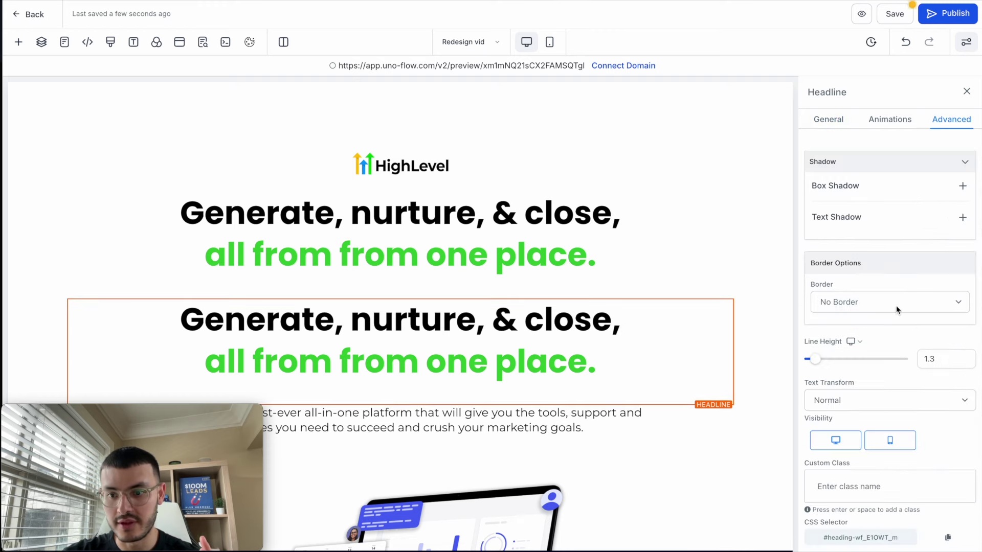
click(833, 442)
click(524, 210)
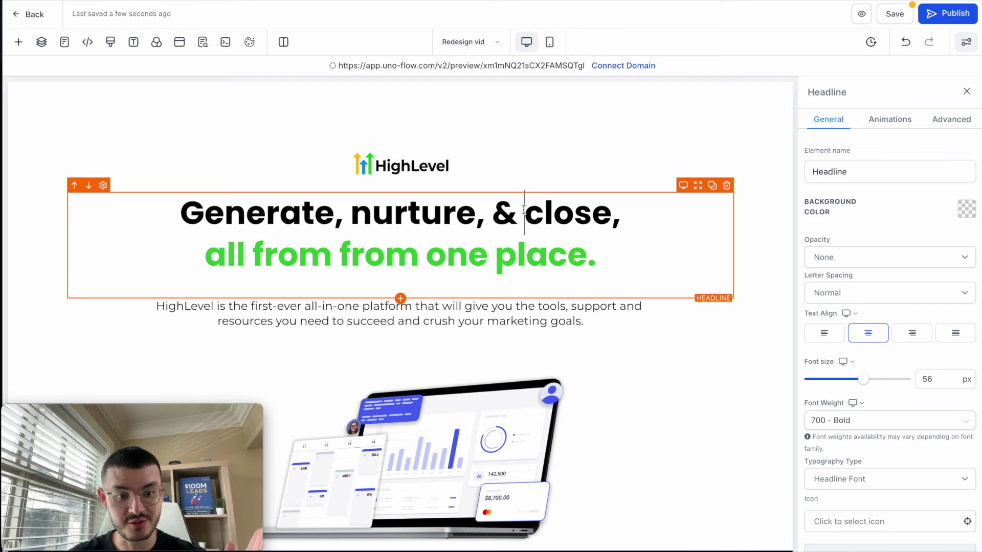
scroll(445, 309, up, 1)
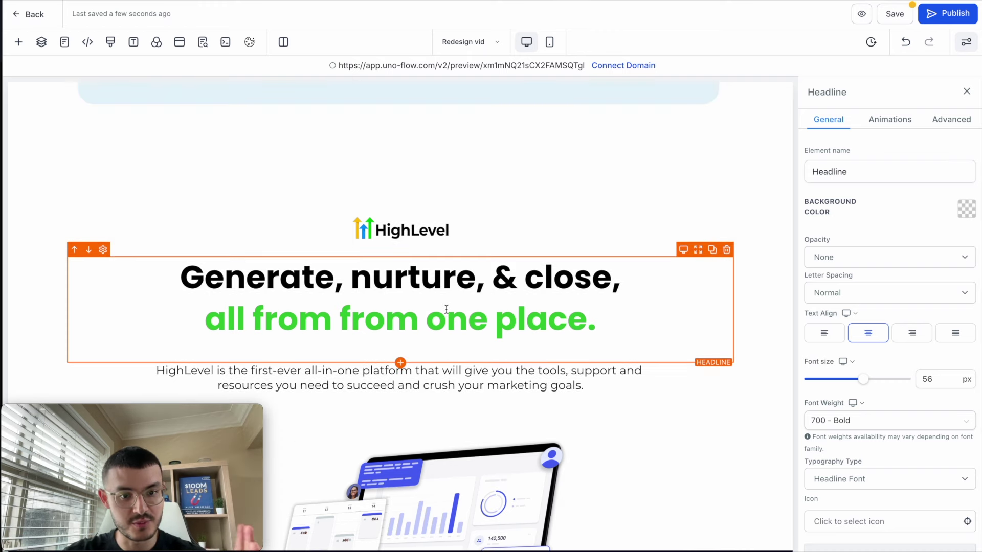
click(550, 42)
scroll(399, 329, down, 3)
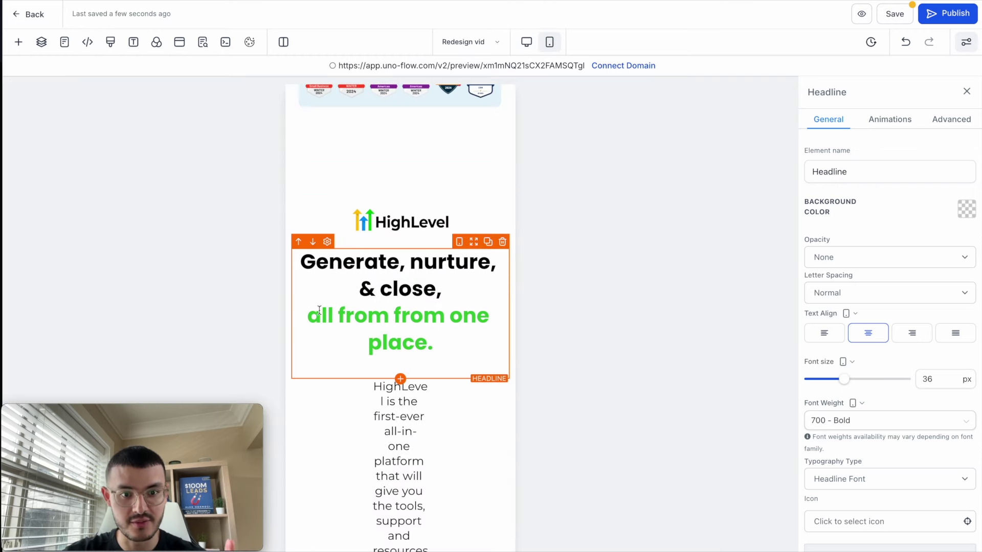
- Remove the mobile headline's line break before 'all from' and compare the hero paragraph across layouts
key(BackSpace)
click(467, 427)
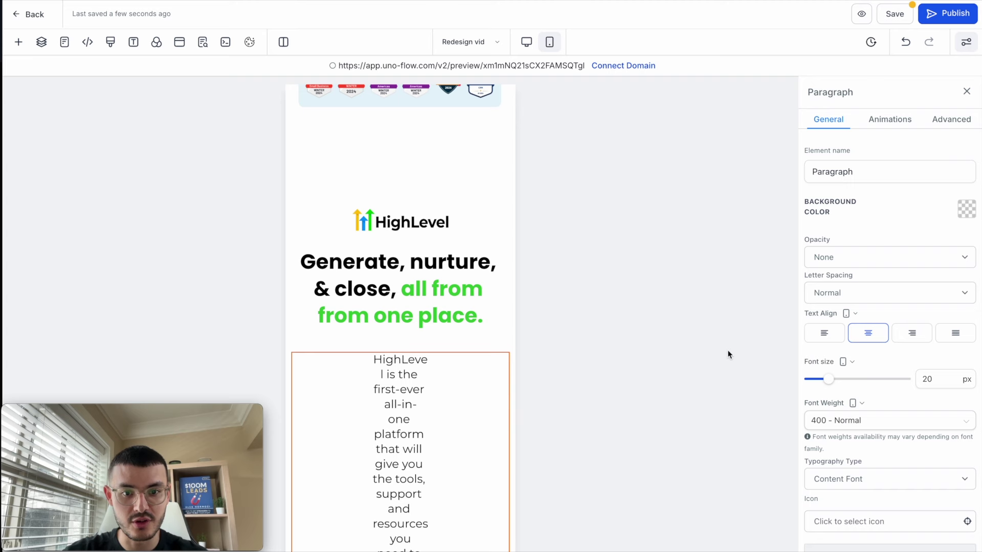
click(527, 42)
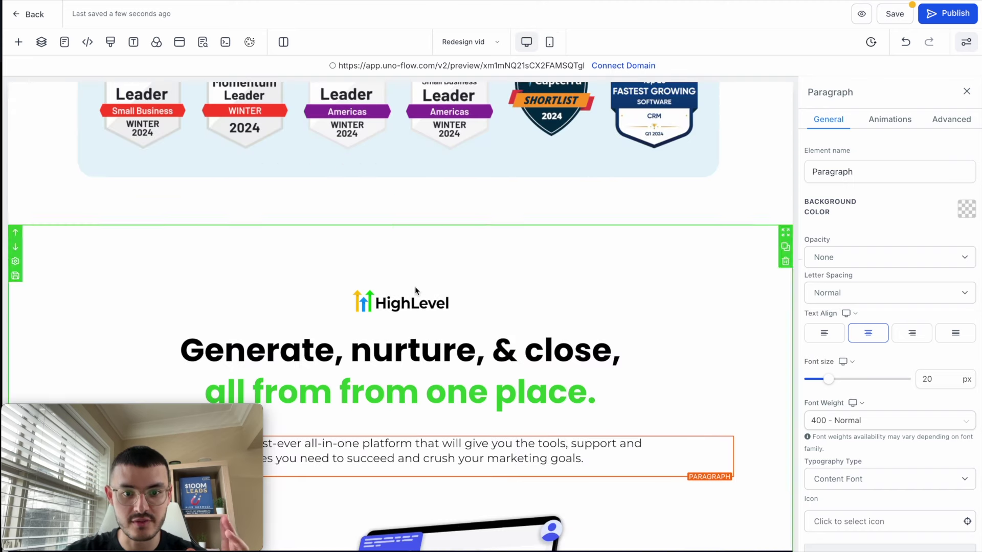
click(549, 42)
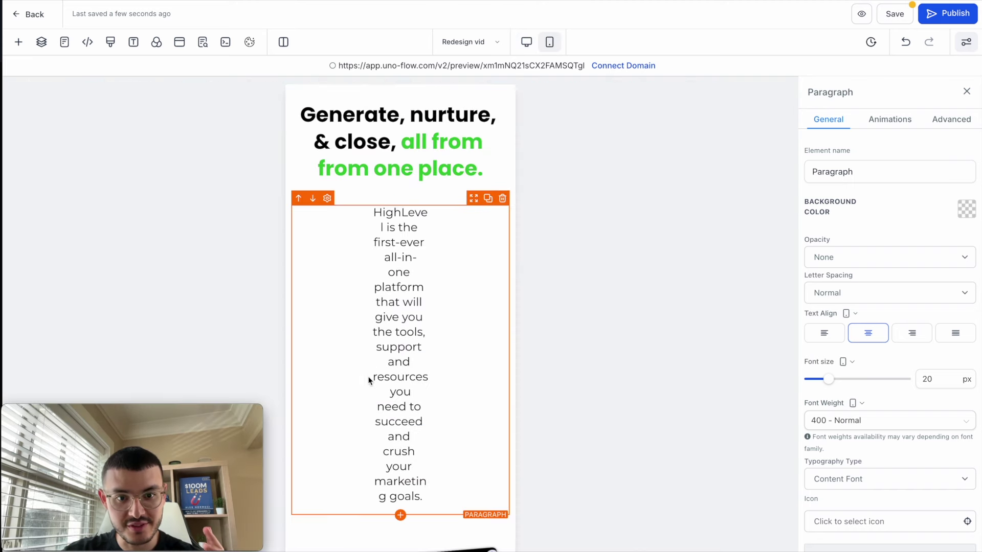
click(527, 41)
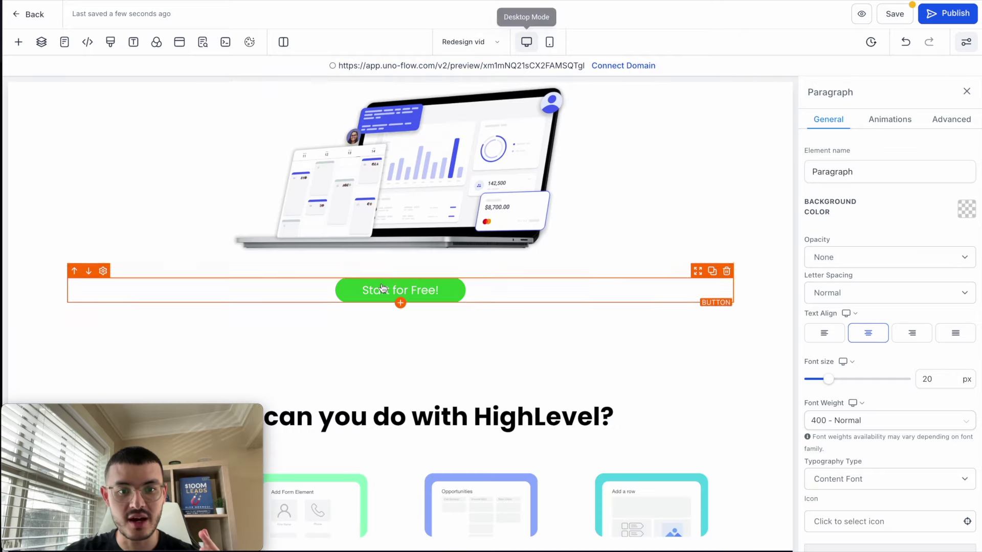
scroll(381, 288, up, 5)
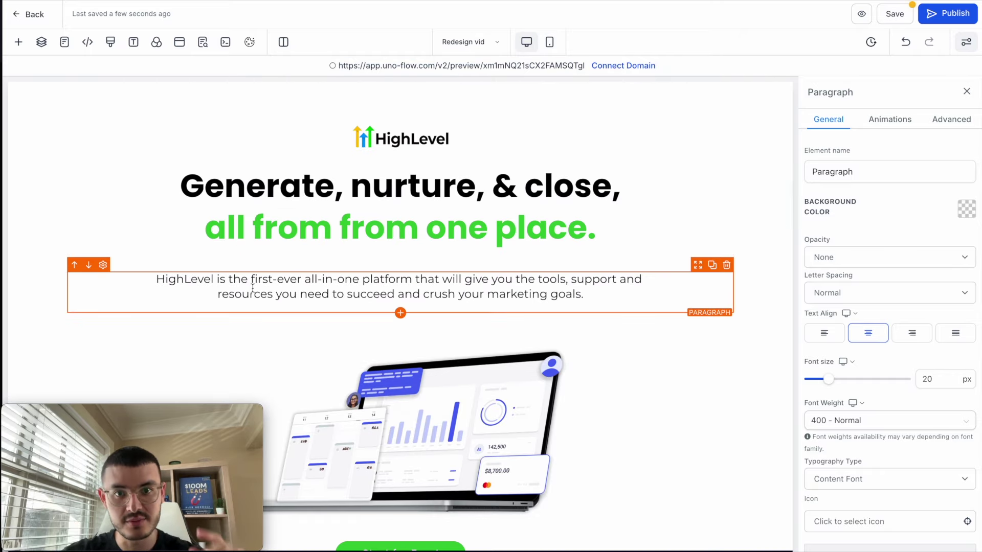
click(550, 42)
scroll(500, 299, down, 4)
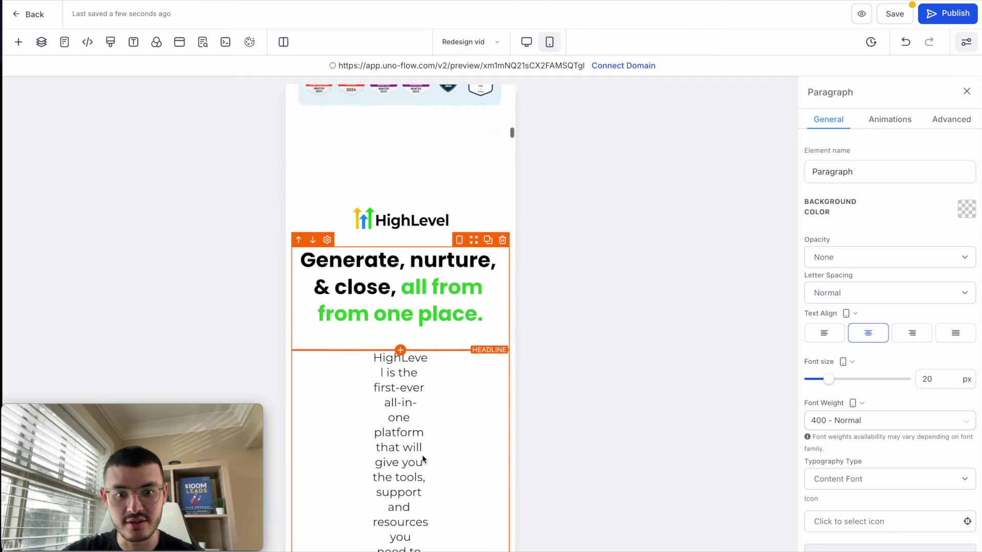
scroll(808, 455, down, 5)
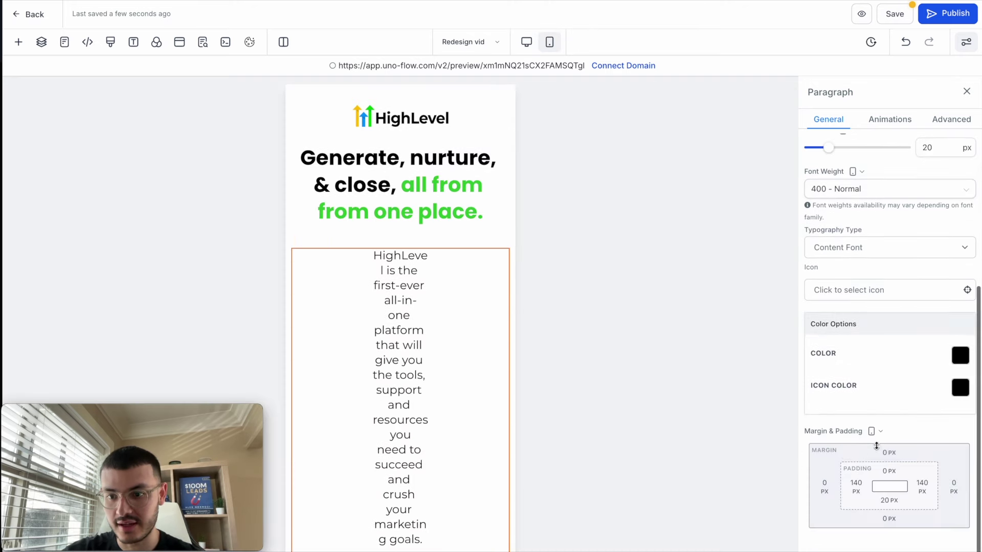
- Cut the hero paragraph's left and right padding from 140 to 20 px and left-align it
click(855, 485)
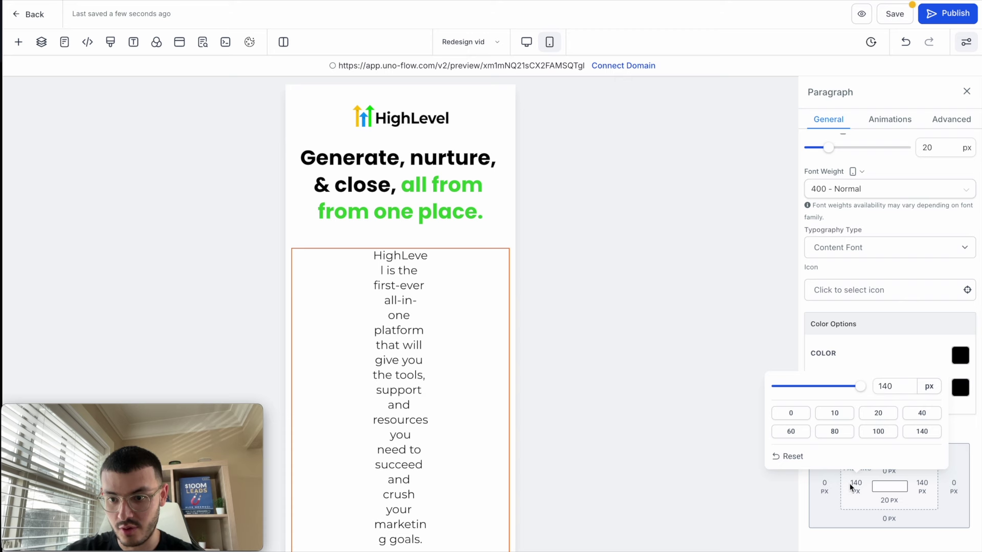
click(878, 413)
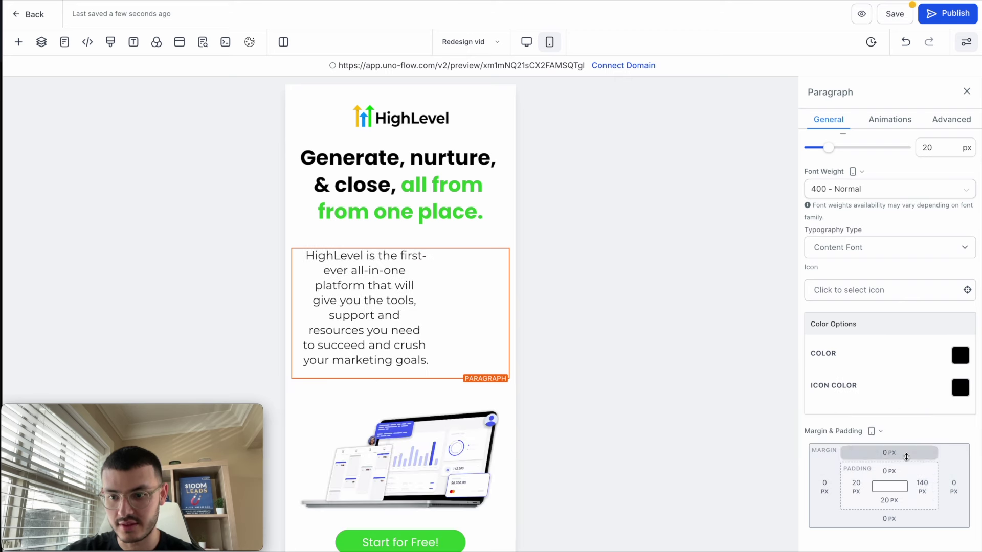
click(453, 280)
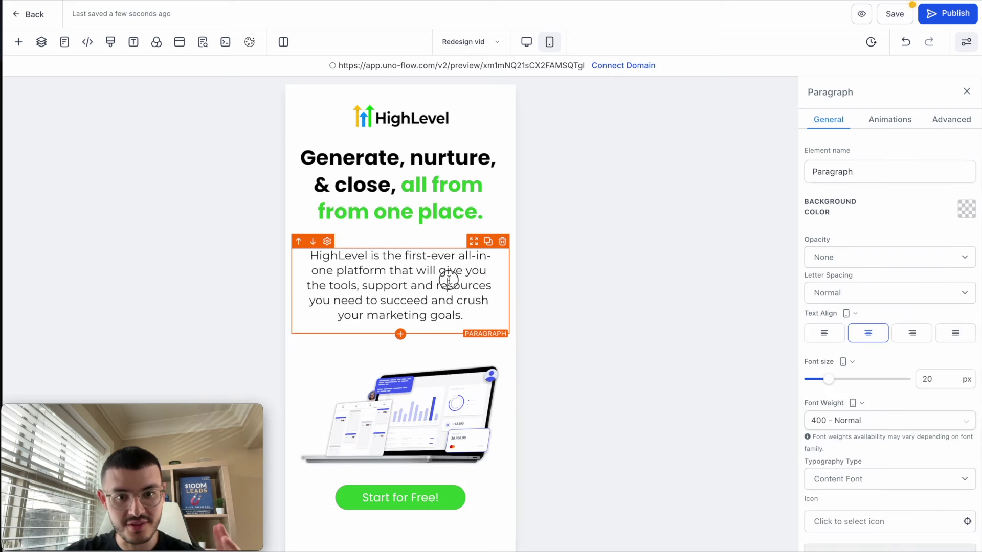
click(820, 334)
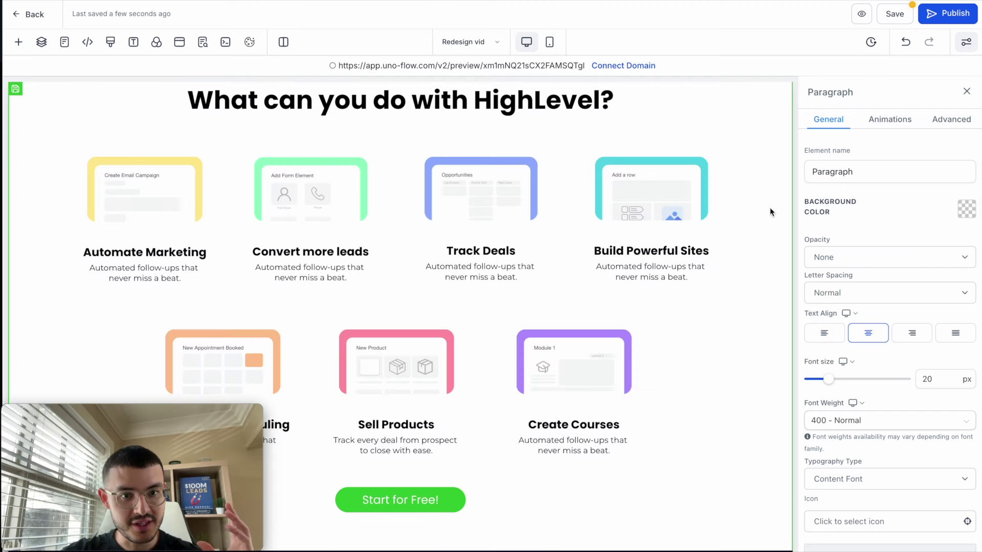
scroll(769, 207, up, 1)
scroll(769, 208, down, 1)
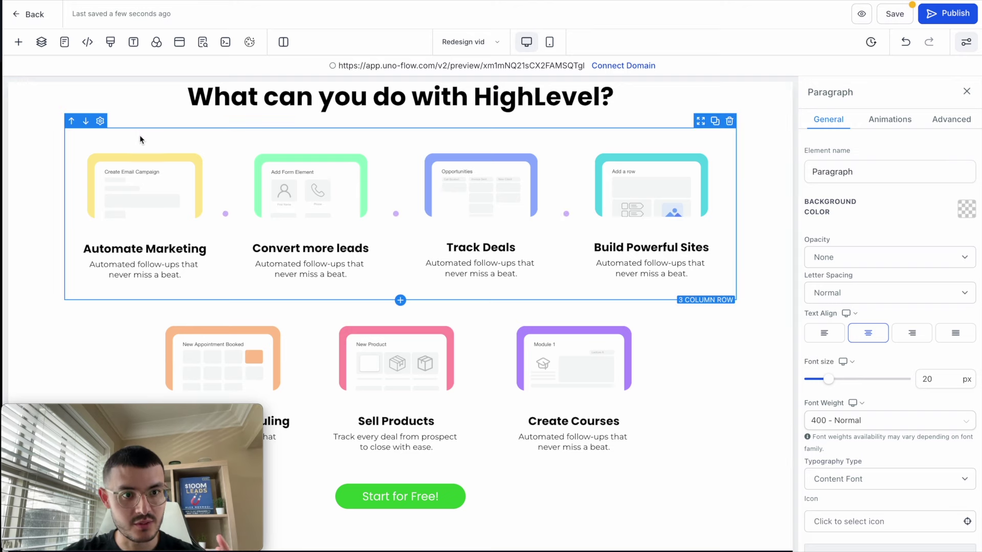
- In mobile layout, give the Convert more leads feature column a 40 px bottom margin
click(549, 42)
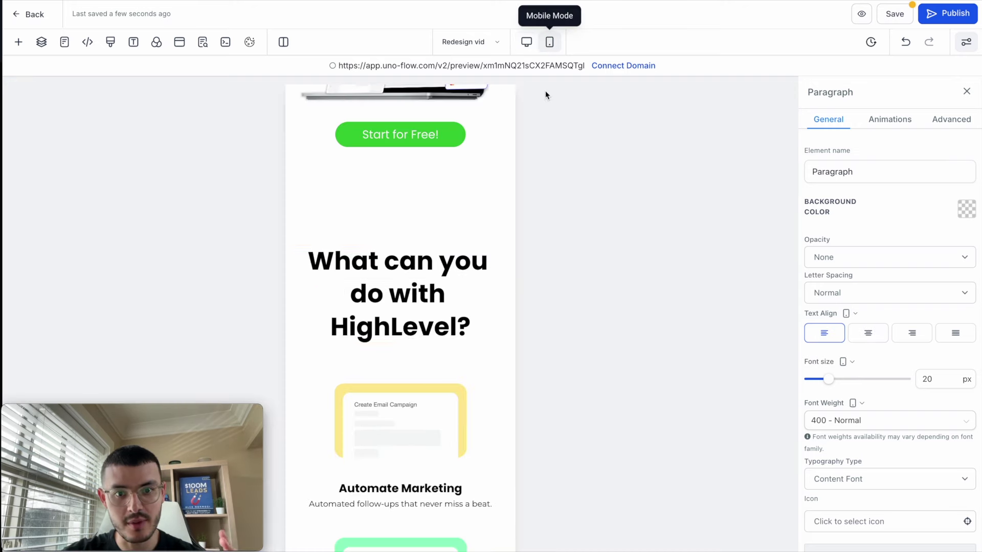
scroll(455, 297, down, 8)
scroll(450, 302, up, 3)
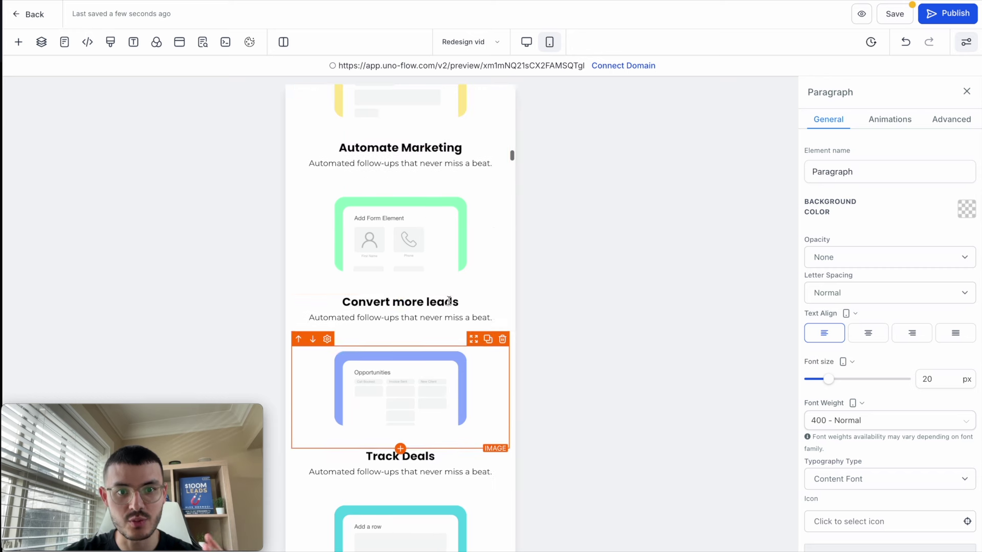
click(416, 215)
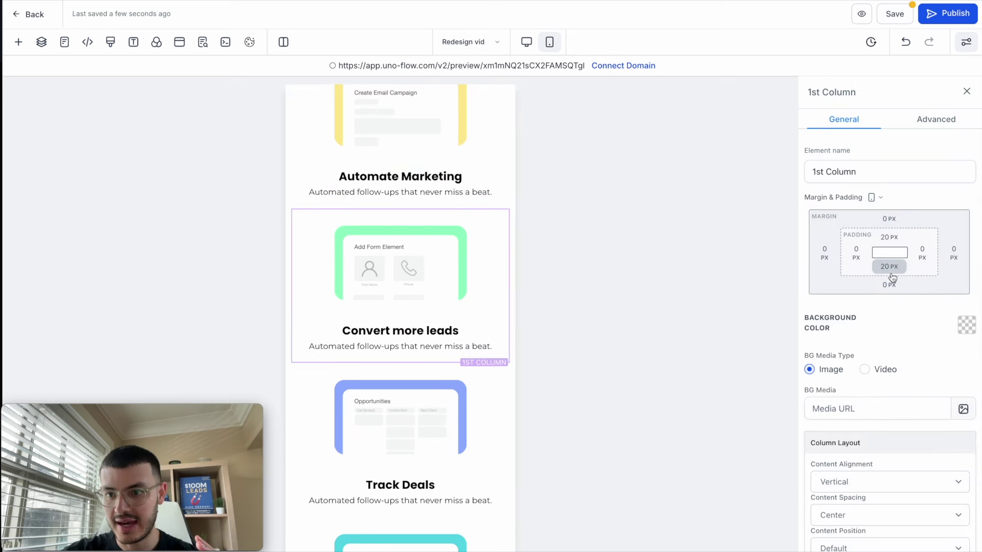
click(887, 287)
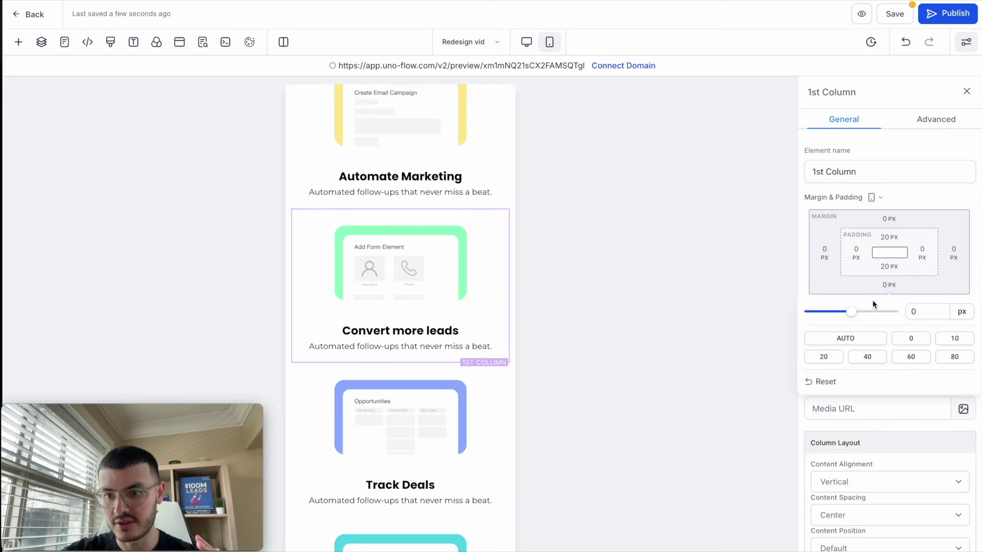
click(867, 357)
scroll(399, 343, down, 3)
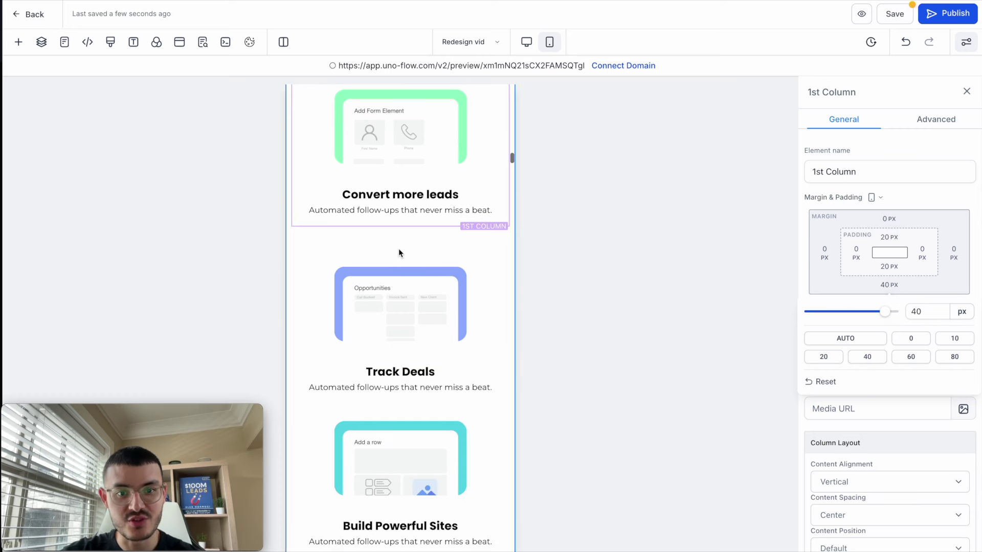
- Check the Track Deals column's bottom margin and resize the testimonials headline from 44 to 40 px
click(889, 285)
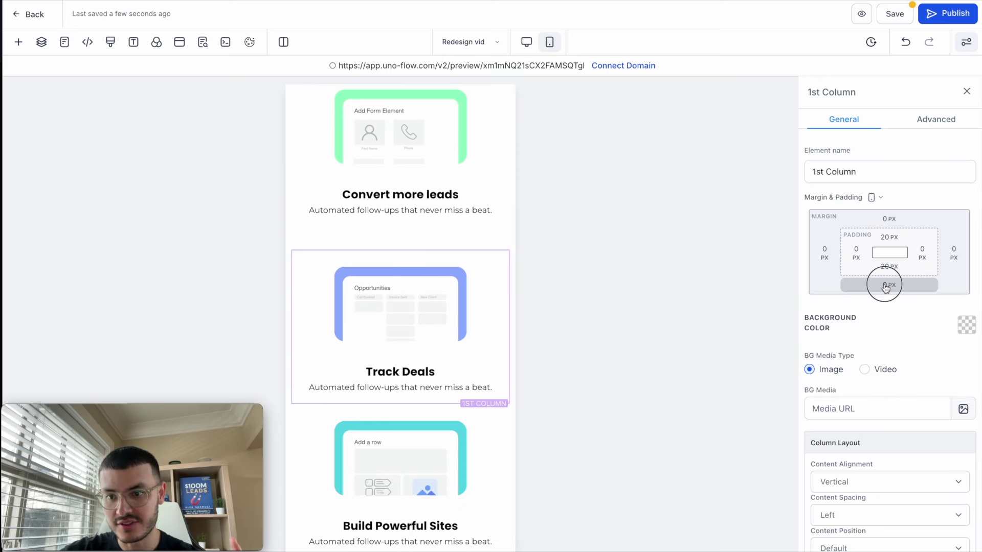
click(895, 335)
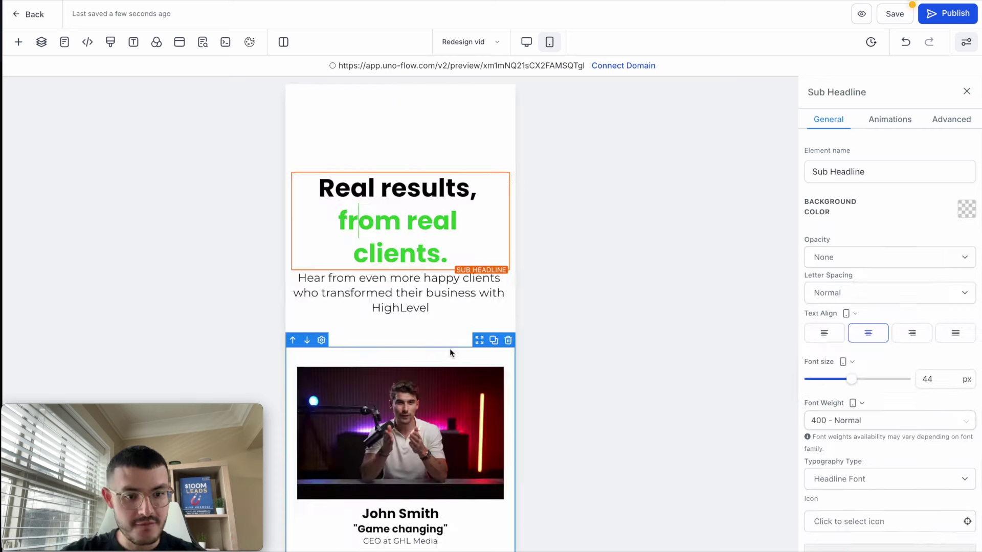
scroll(450, 348, down, 3)
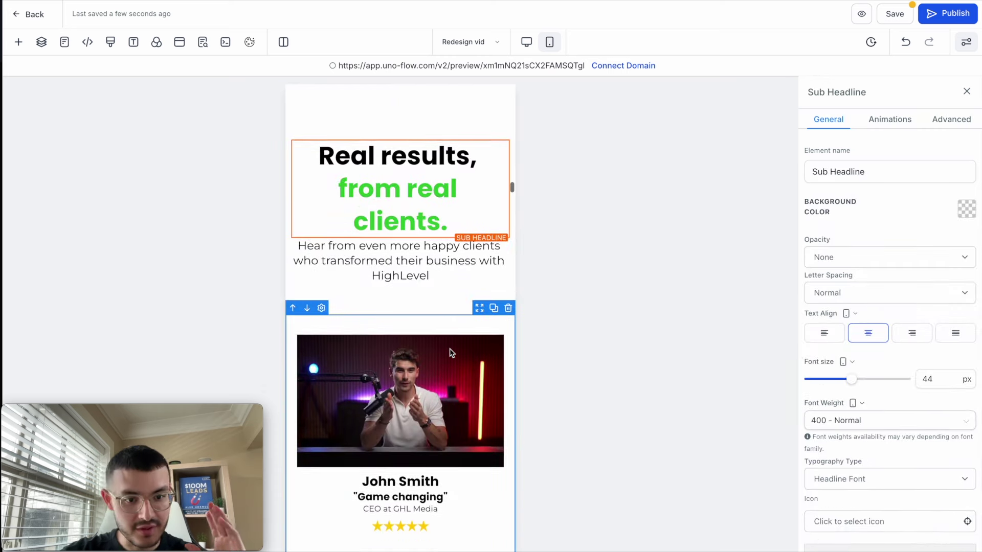
scroll(406, 266, up, 3)
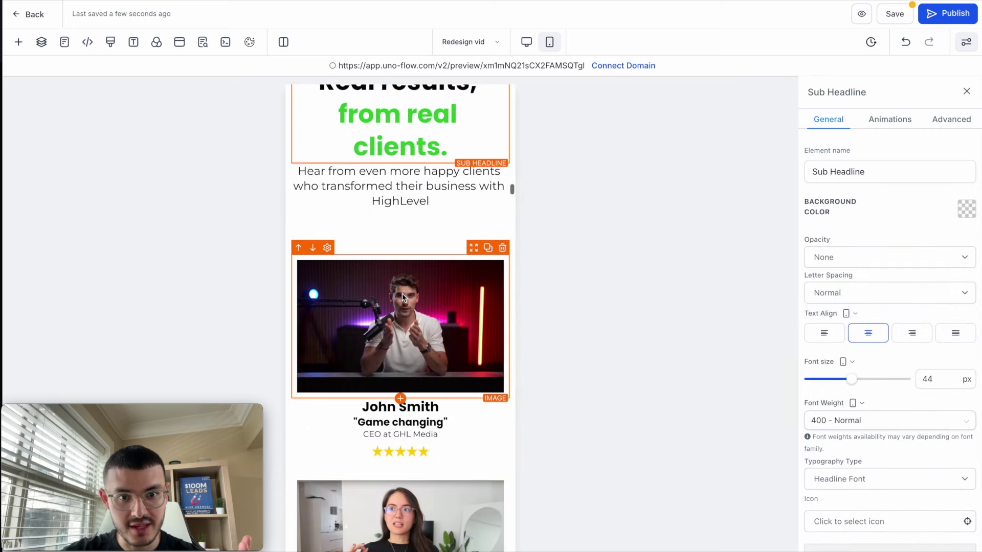
click(948, 379)
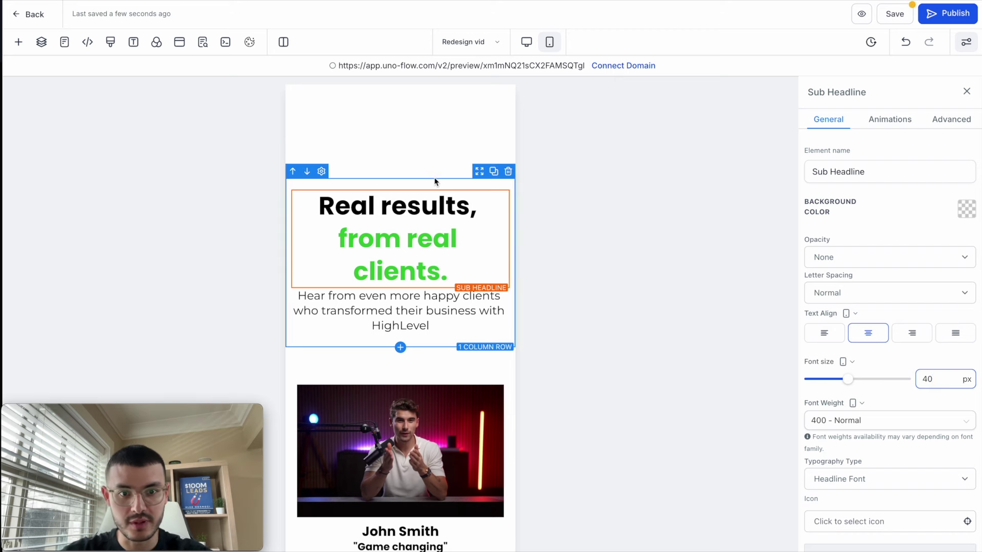
- Set a 40 px bottom margin on the first testimonial's column
click(433, 133)
scroll(402, 201, down, 3)
scroll(403, 201, down, 2)
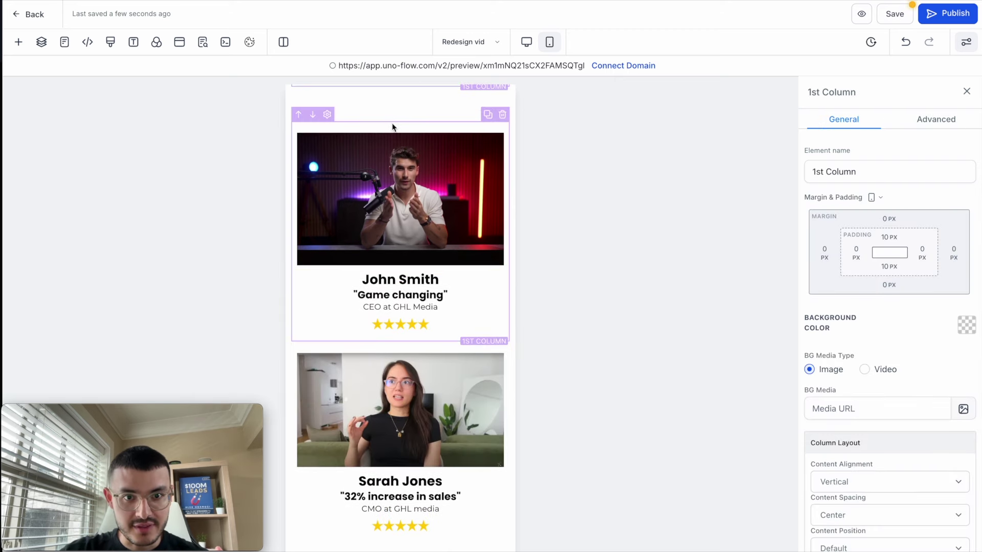
click(888, 285)
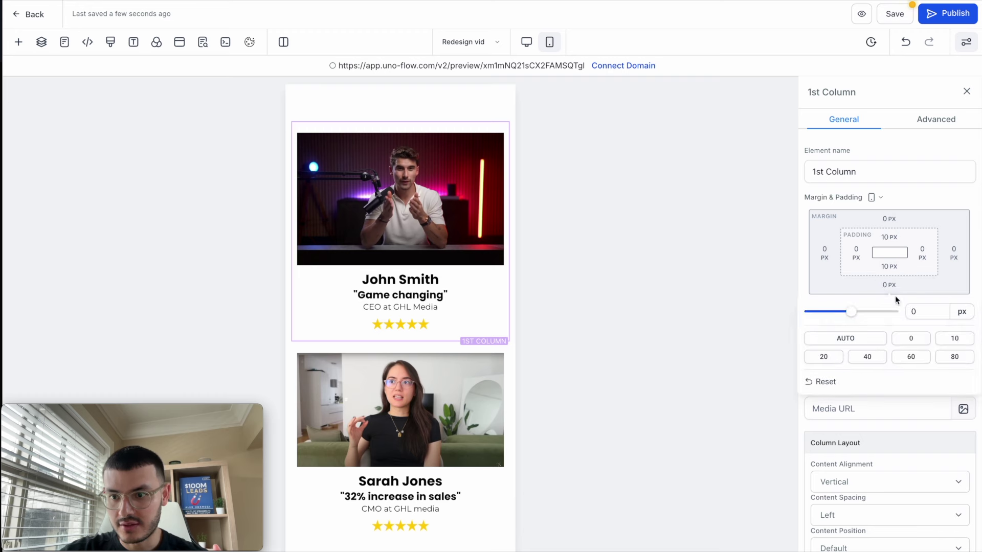
click(867, 357)
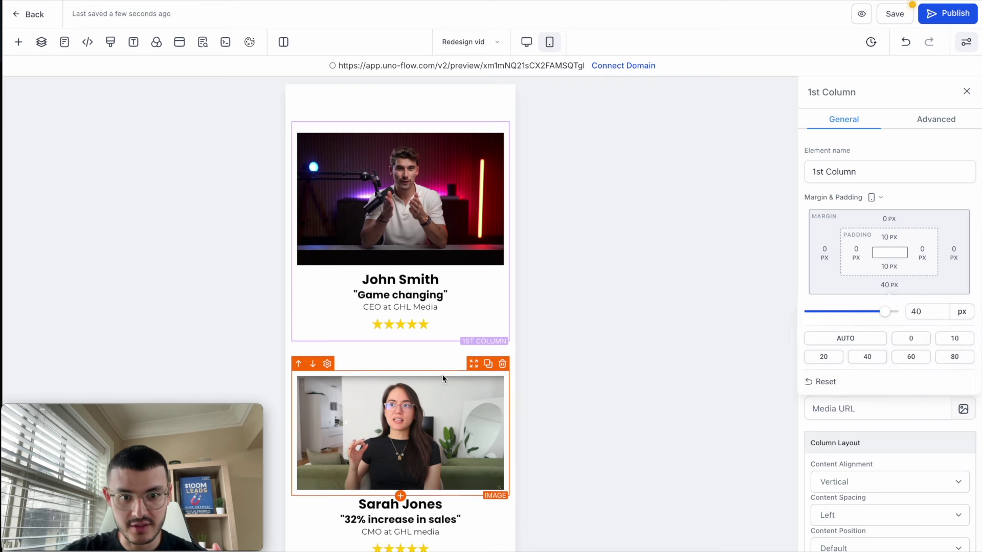
scroll(402, 246, down, 5)
scroll(402, 241, down, 11)
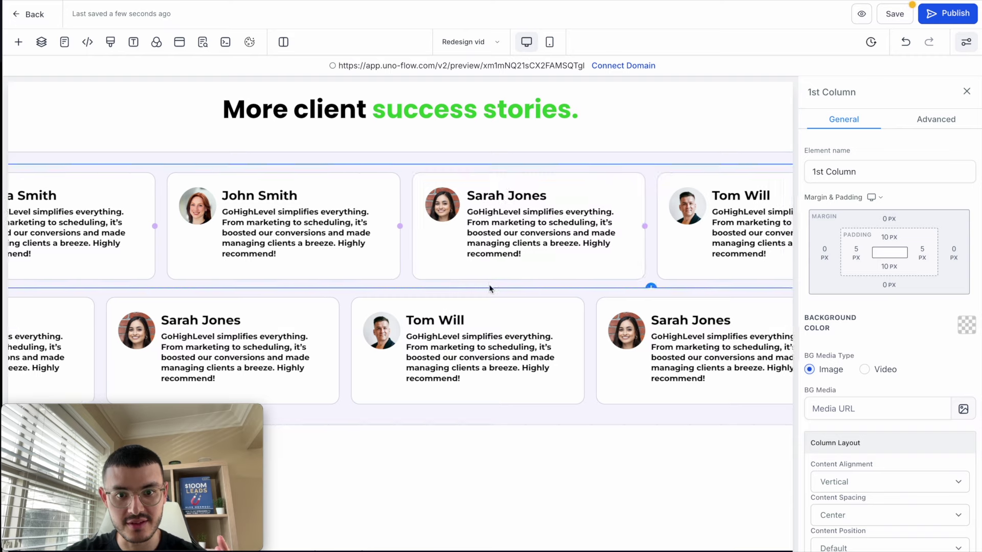
- Return to the mobile layout and scroll through the page to review the new spacing
click(550, 47)
scroll(423, 361, down, 15)
scroll(422, 361, down, 10)
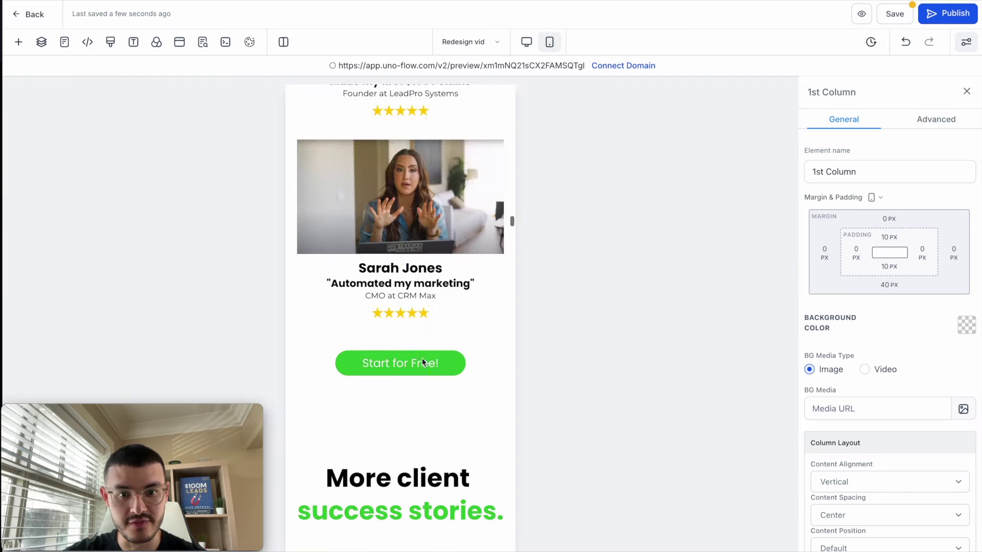
scroll(422, 361, up, 3)
scroll(422, 361, down, 2)
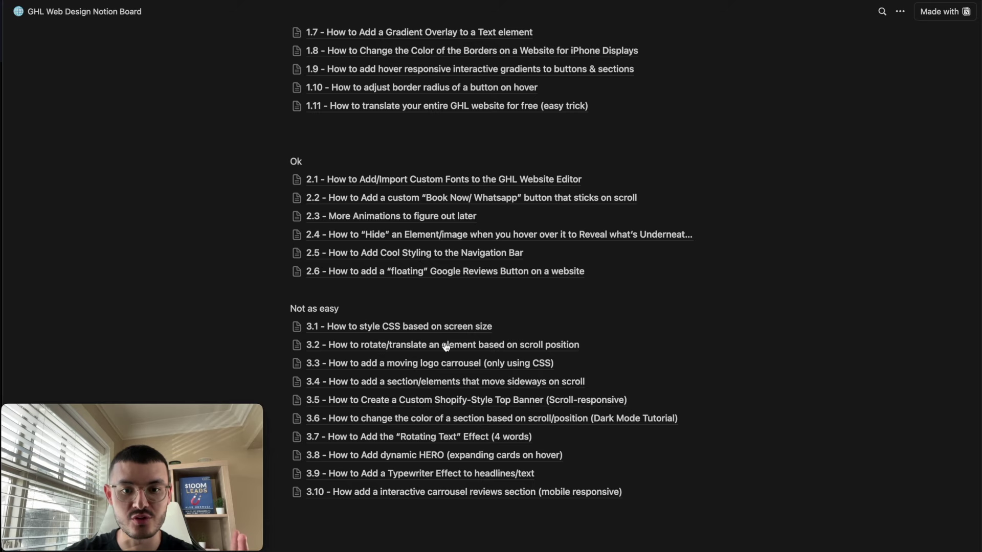
scroll(445, 344, down, 3)
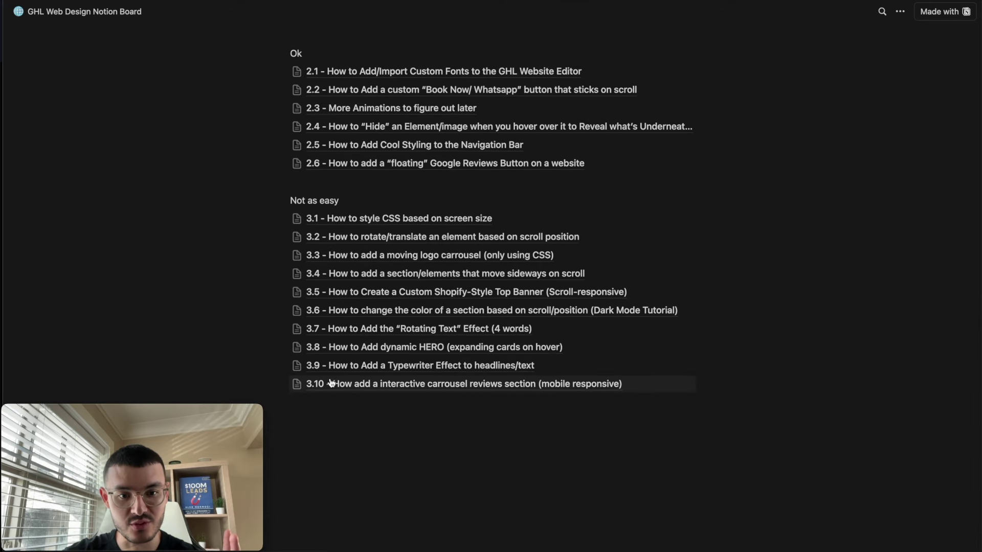
click(431, 383)
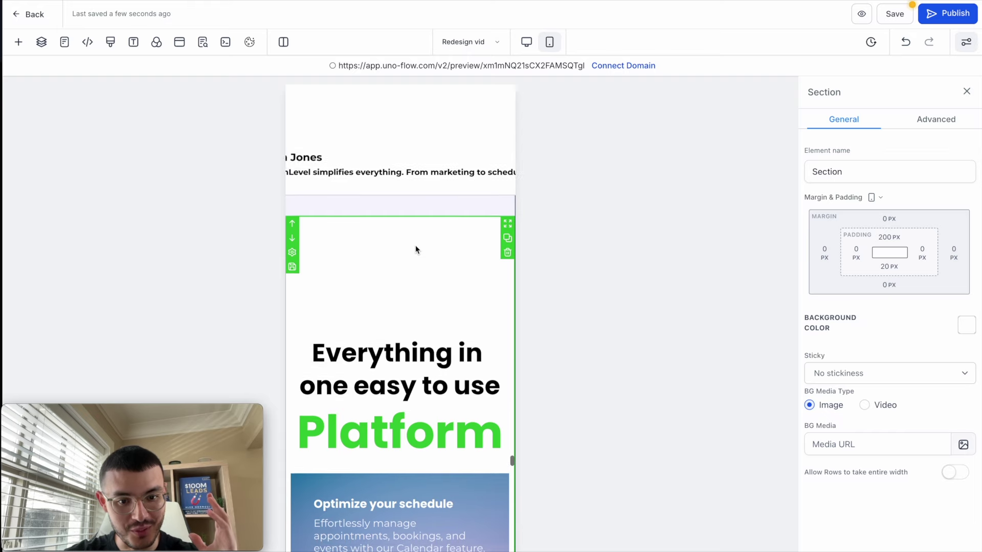
scroll(415, 245, down, 4)
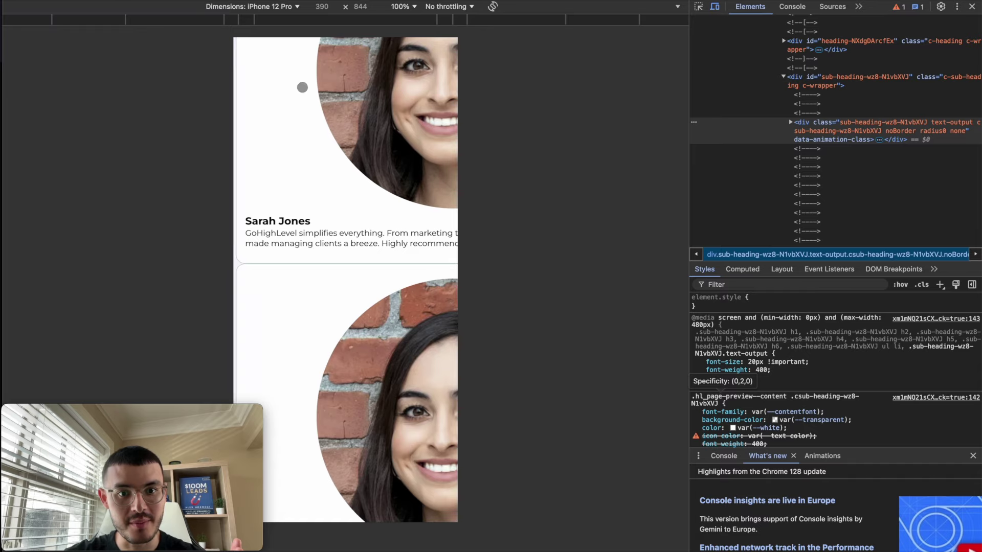
- Change the green Platform heading's mobile font size from 80 to 72 px
scroll(412, 248, up, 10)
scroll(412, 248, down, 5)
scroll(414, 254, up, 5)
scroll(414, 254, up, 6)
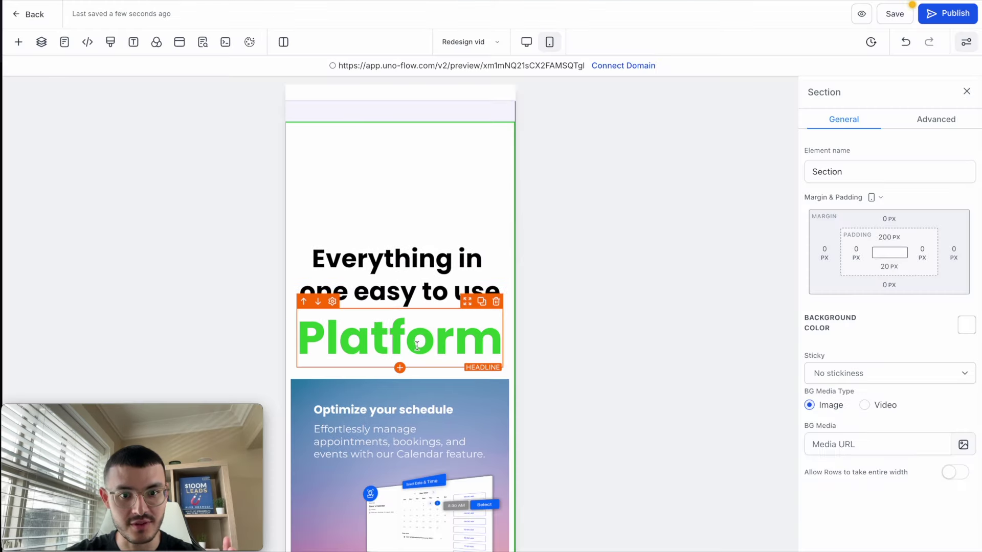
click(486, 340)
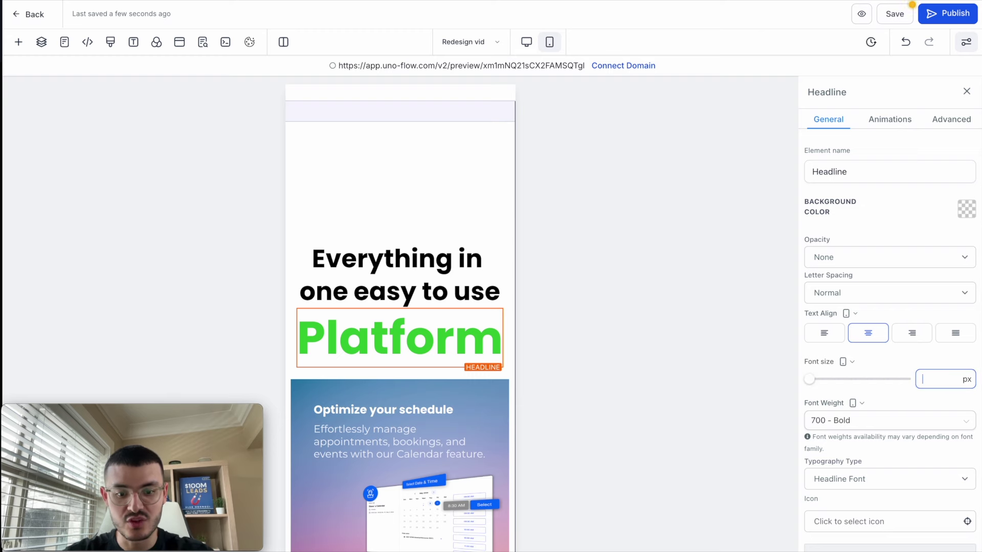
text(72)
click(898, 15)
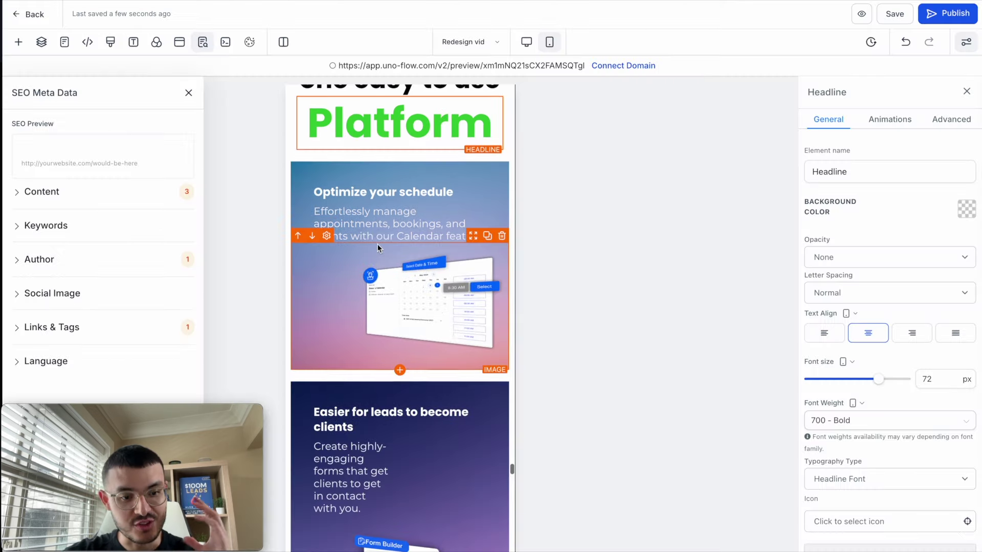
scroll(377, 244, down, 5)
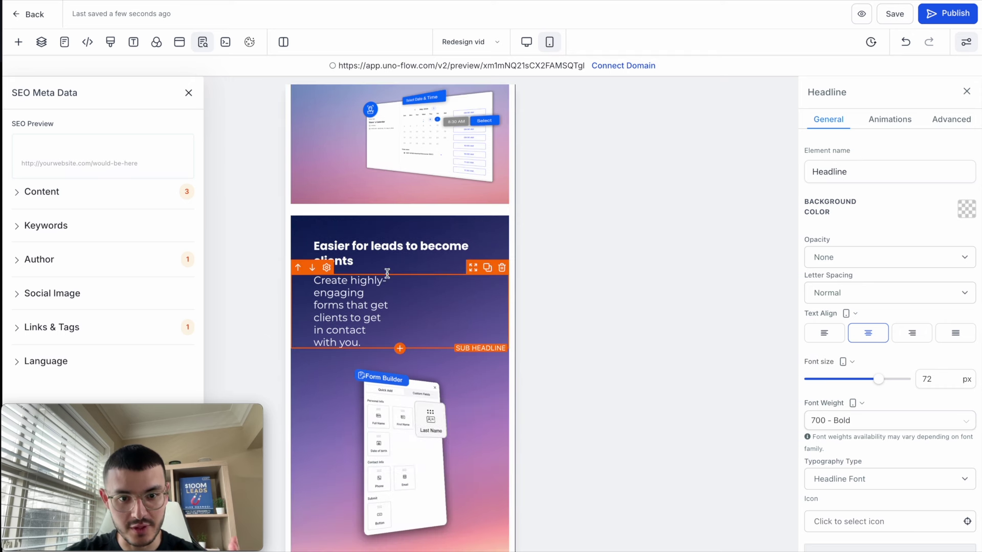
- Reduce the Easier for leads paragraph's right padding from 200 to 40 px
click(383, 308)
scroll(879, 412, down, 5)
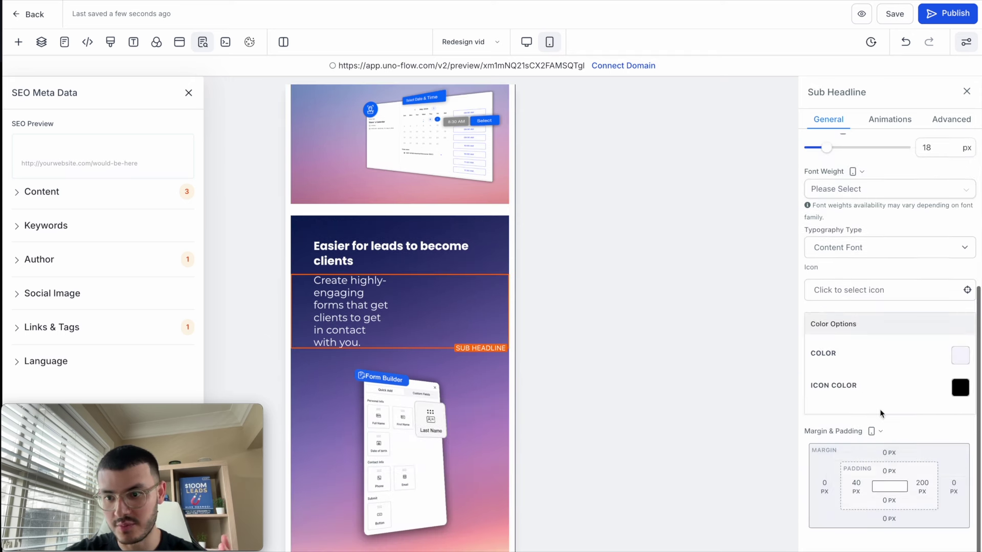
click(924, 486)
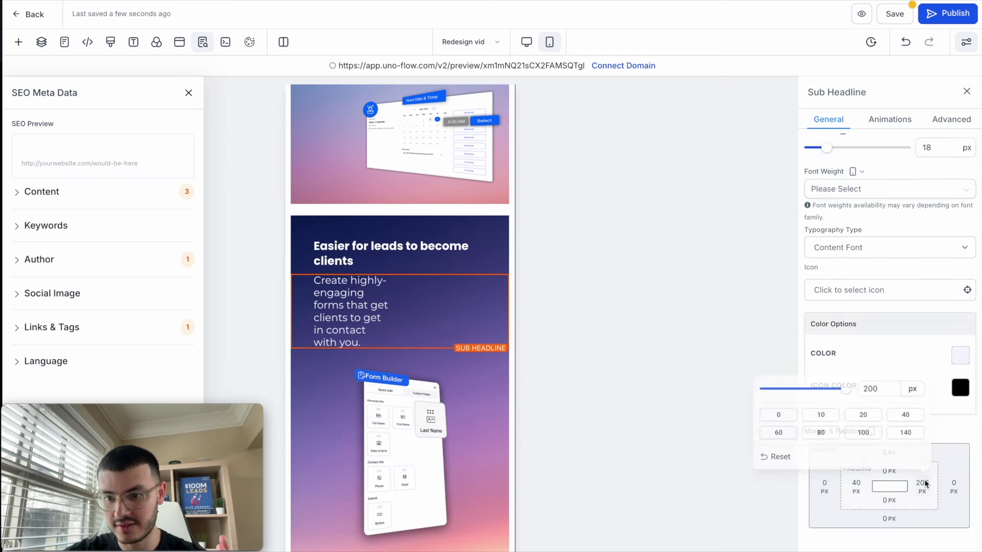
click(904, 413)
- Increase the bottom padding under the Websites that convert paragraph
scroll(474, 391, down, 5)
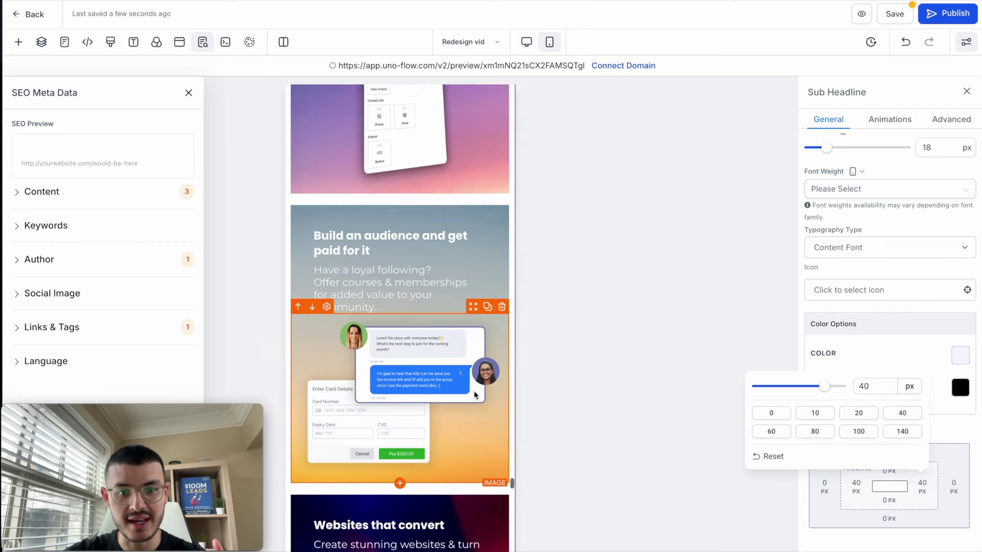
scroll(474, 395, down, 5)
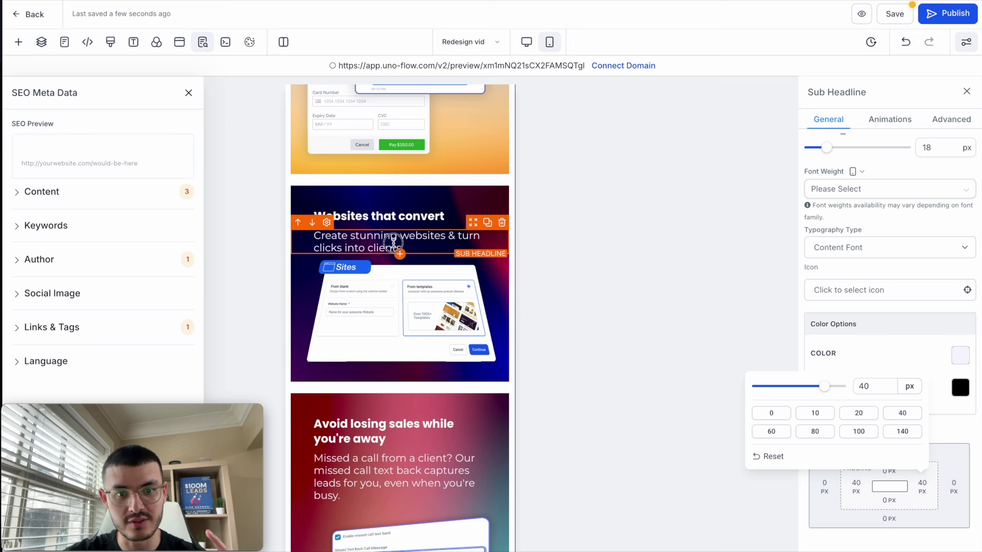
click(888, 500)
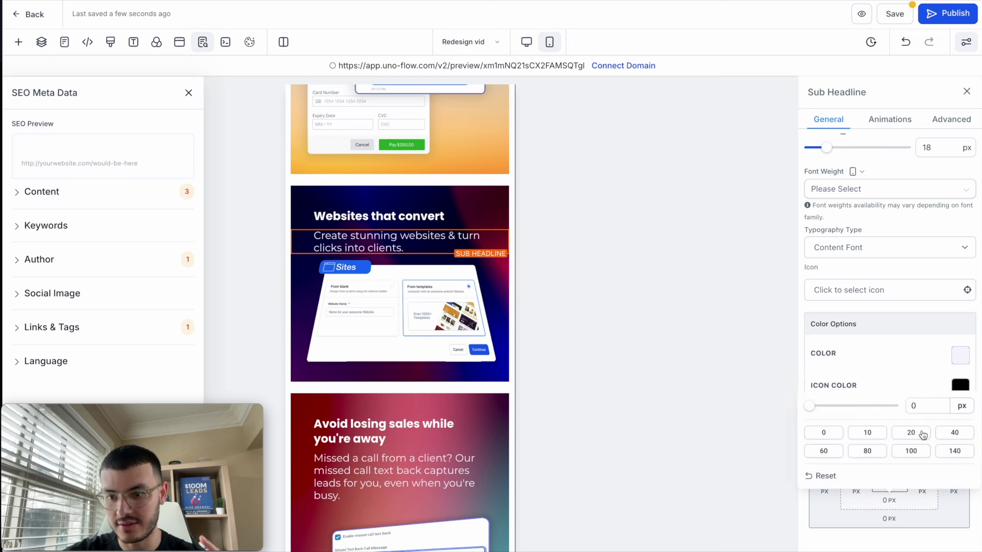
click(955, 433)
click(426, 348)
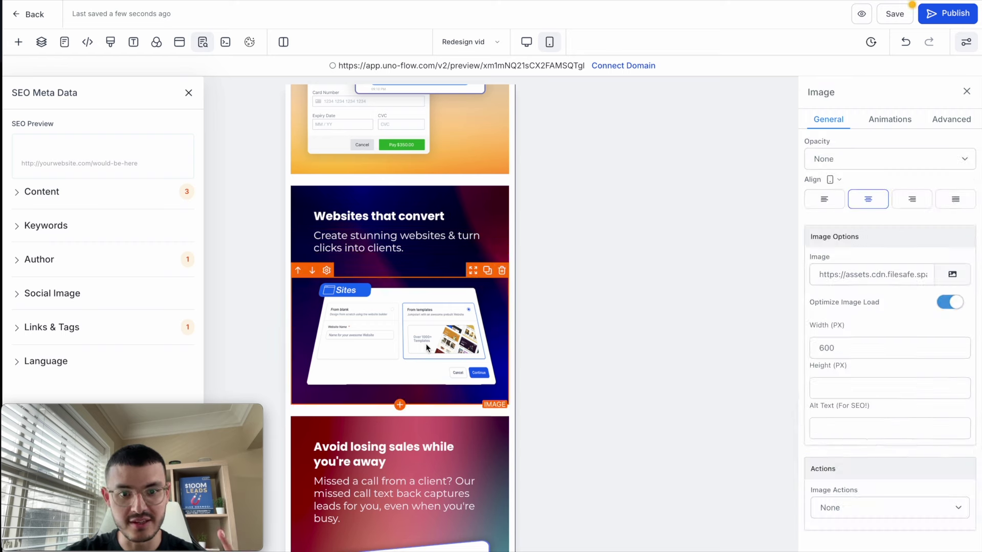
scroll(445, 286, down, 10)
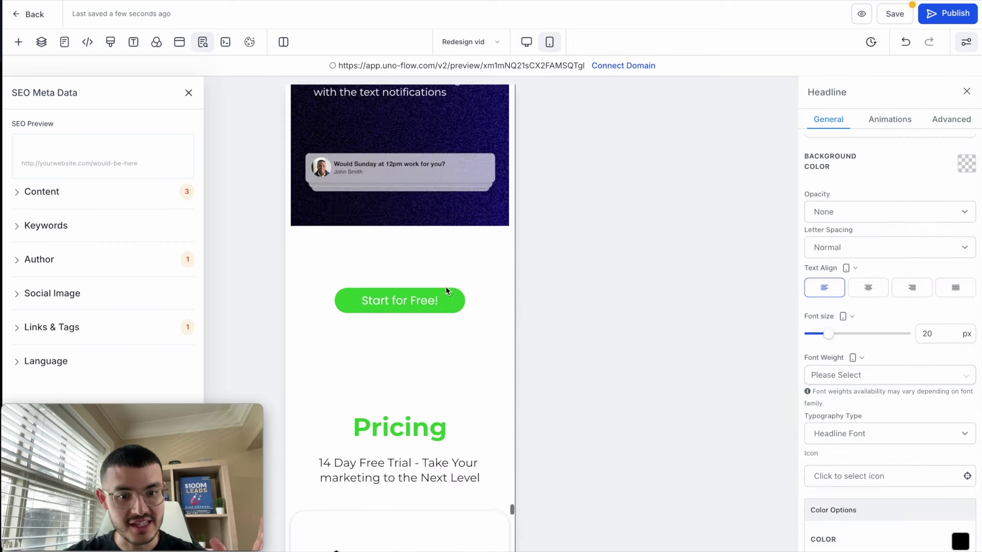
- Preview the pricing cards in desktop view, close the SEO meta data panel, and return to mobile
click(446, 286)
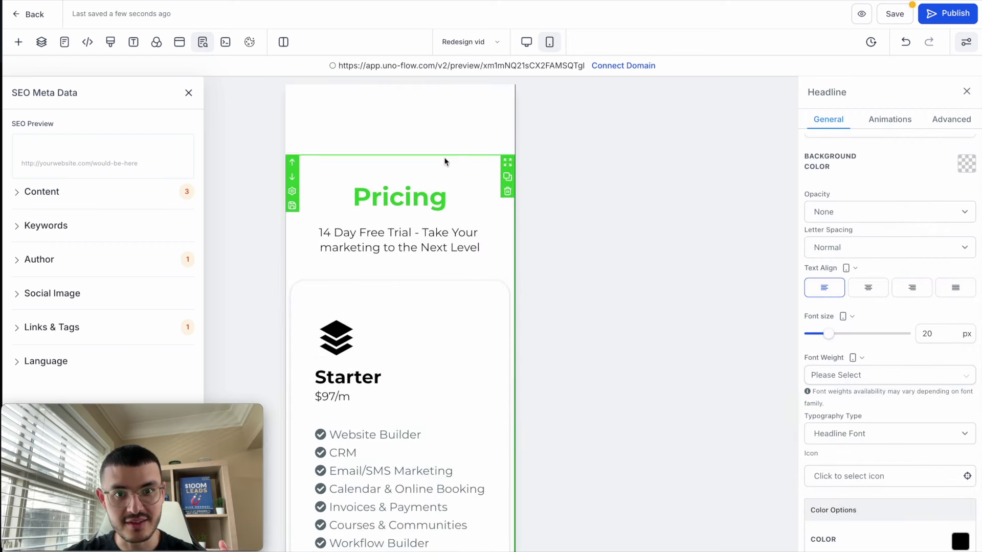
click(526, 41)
click(188, 93)
scroll(298, 230, up, 5)
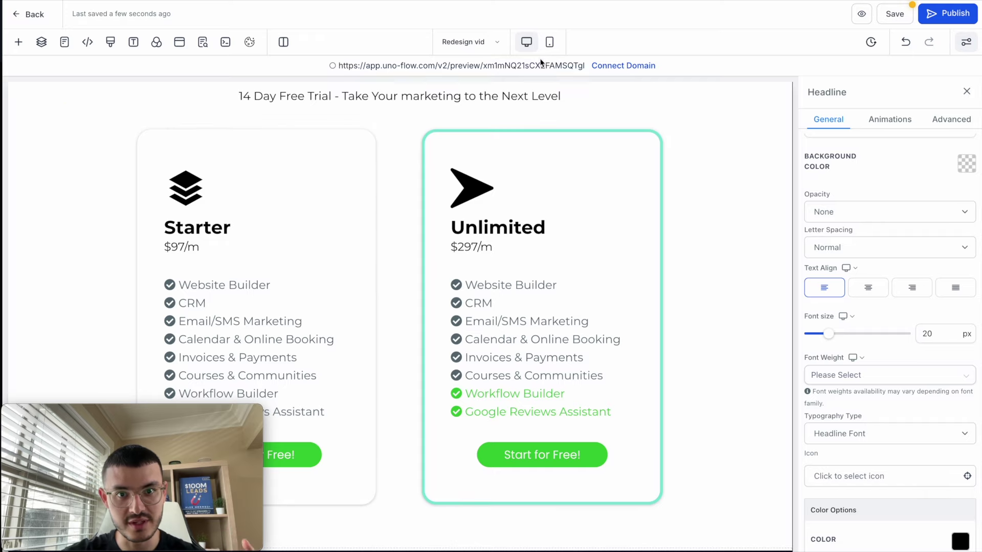
click(550, 42)
scroll(452, 118, down, 2)
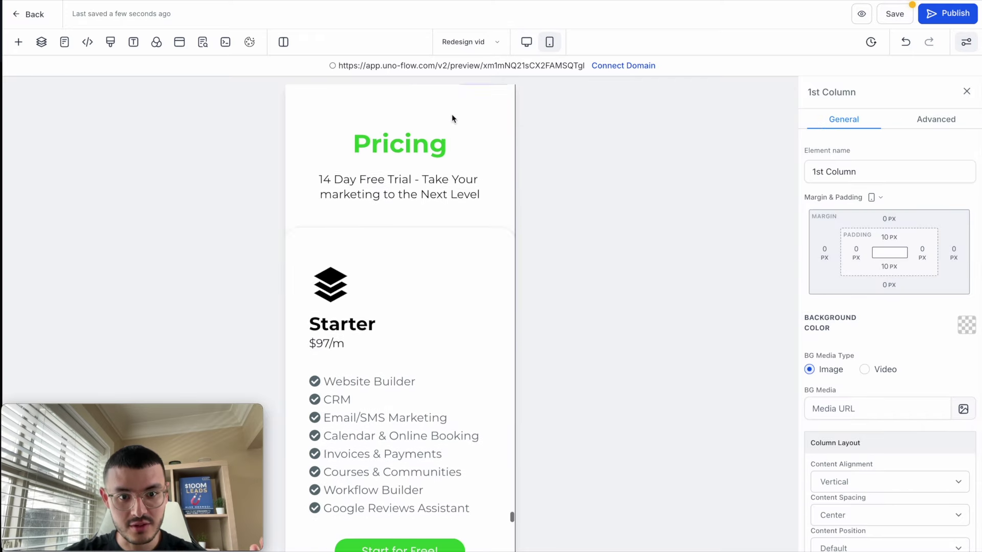
- Set the pricing cards row's left and right padding to 20 px
click(410, 177)
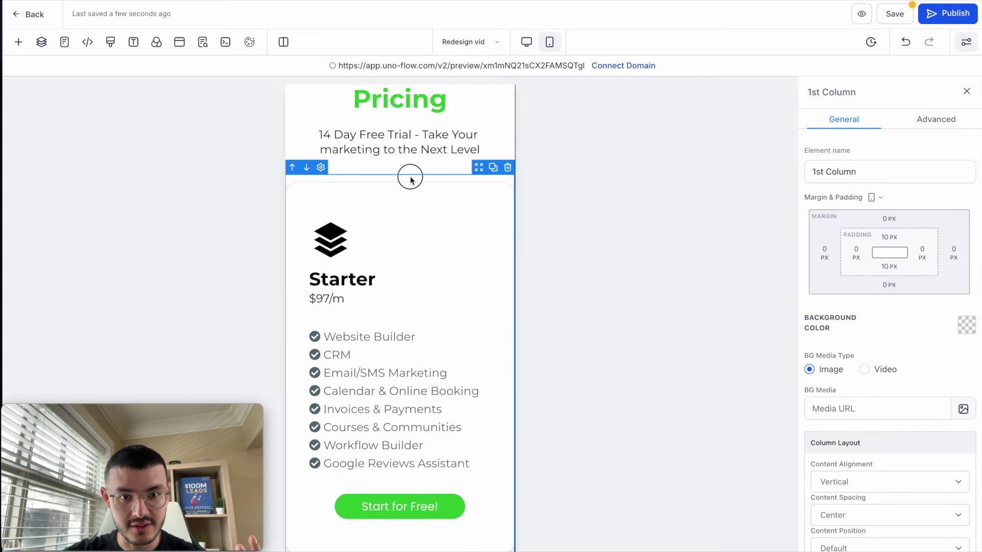
click(854, 251)
click(879, 311)
click(926, 254)
click(926, 254)
scroll(399, 358, down, 3)
- Adjust the Starter card column's bottom spacing, keeping its bottom padding at 20 px
click(398, 394)
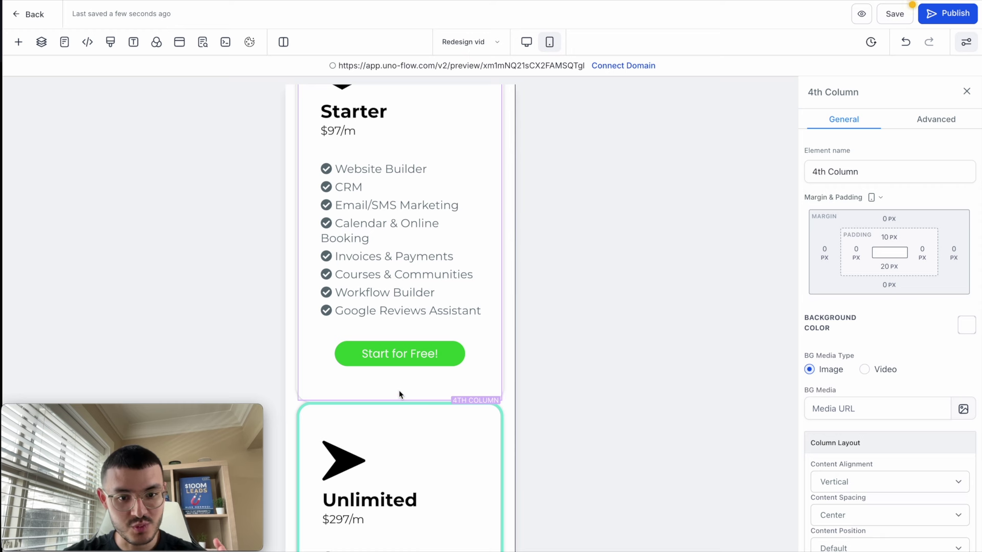
click(889, 285)
click(889, 271)
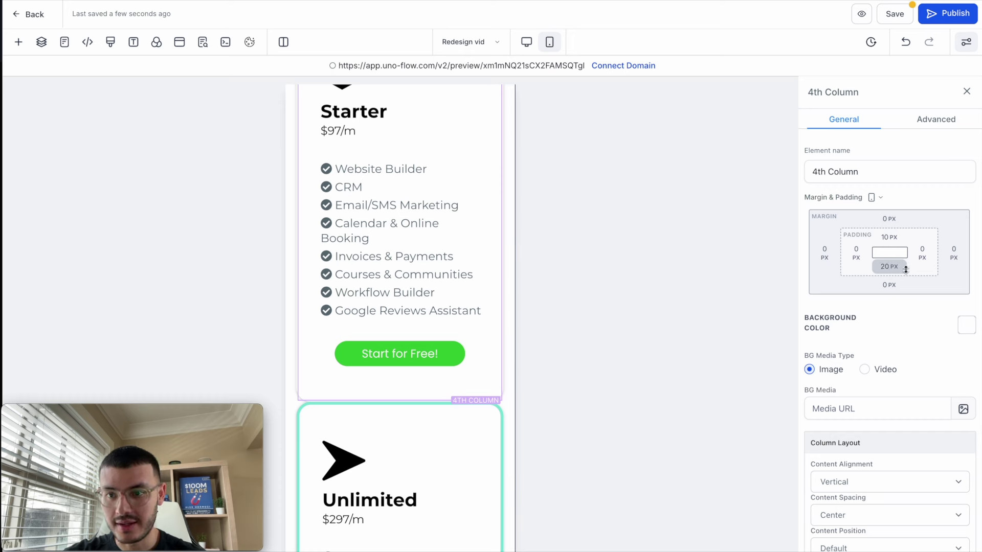
click(889, 267)
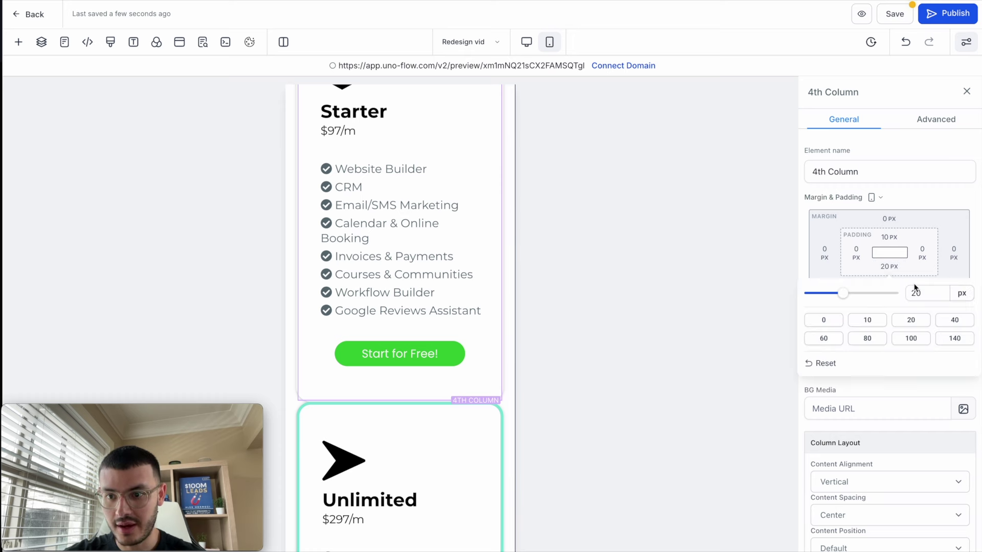
click(953, 340)
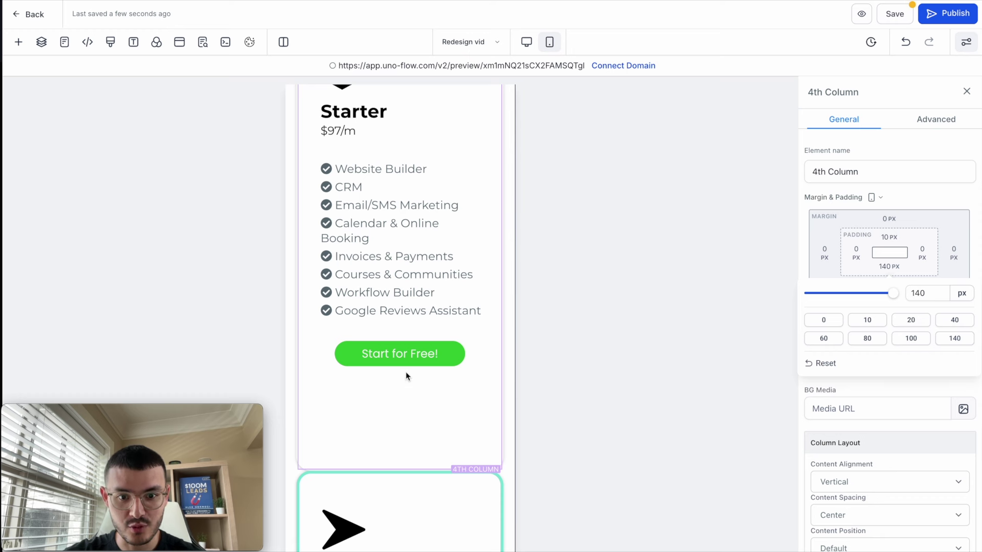
click(911, 320)
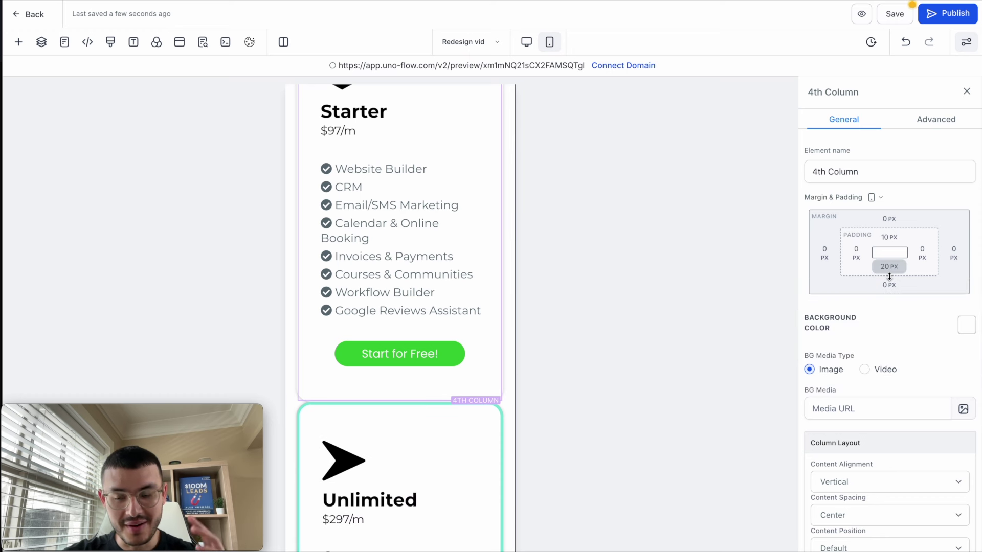
click(890, 285)
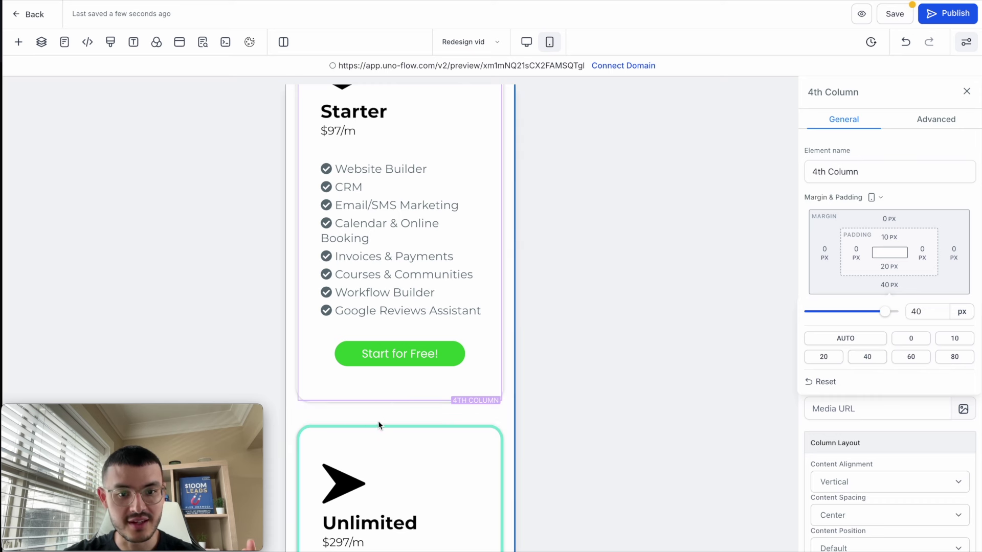
scroll(385, 418, down, 3)
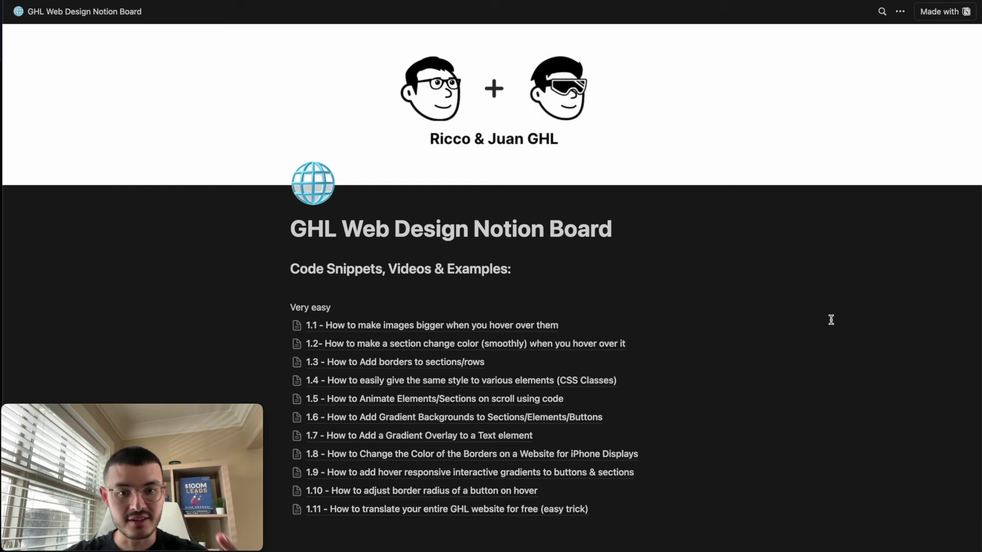
scroll(869, 314, down, 5)
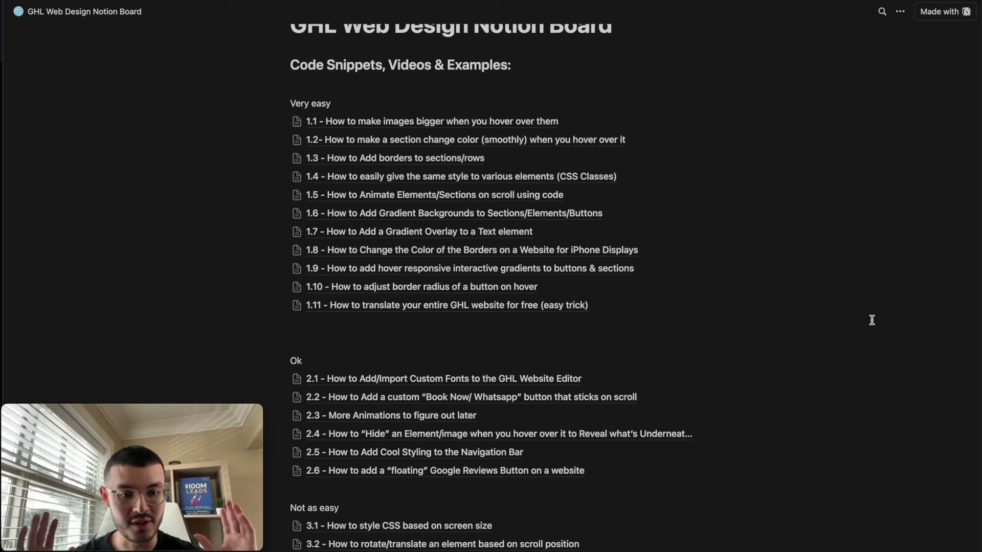
scroll(872, 321, up, 5)
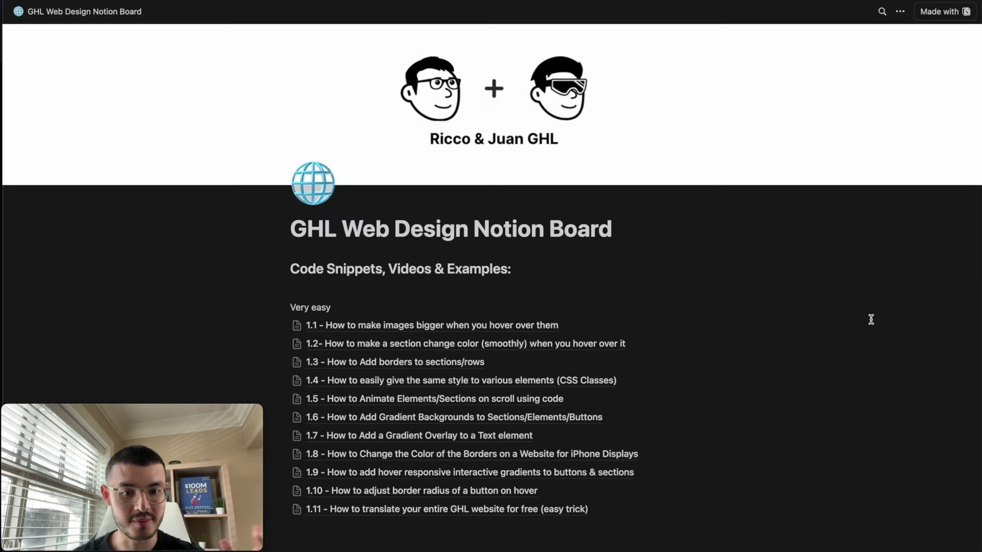